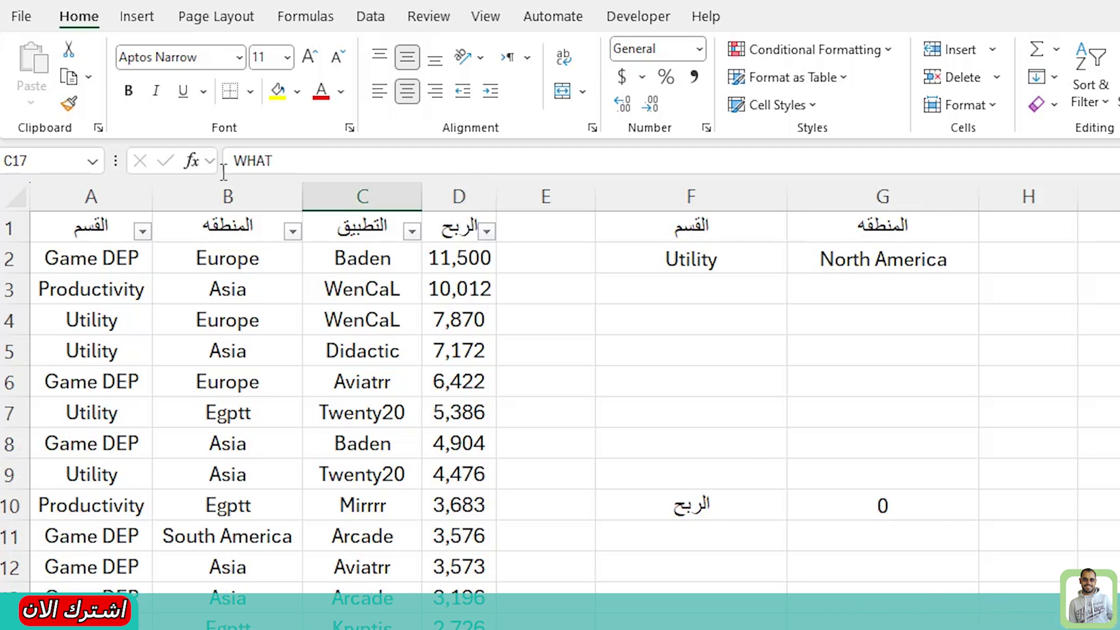
Step: Review the category, app and profit data columns and the SUMIFS formula in G10
{"action": "left_click", "coordinate": [106, 182]}
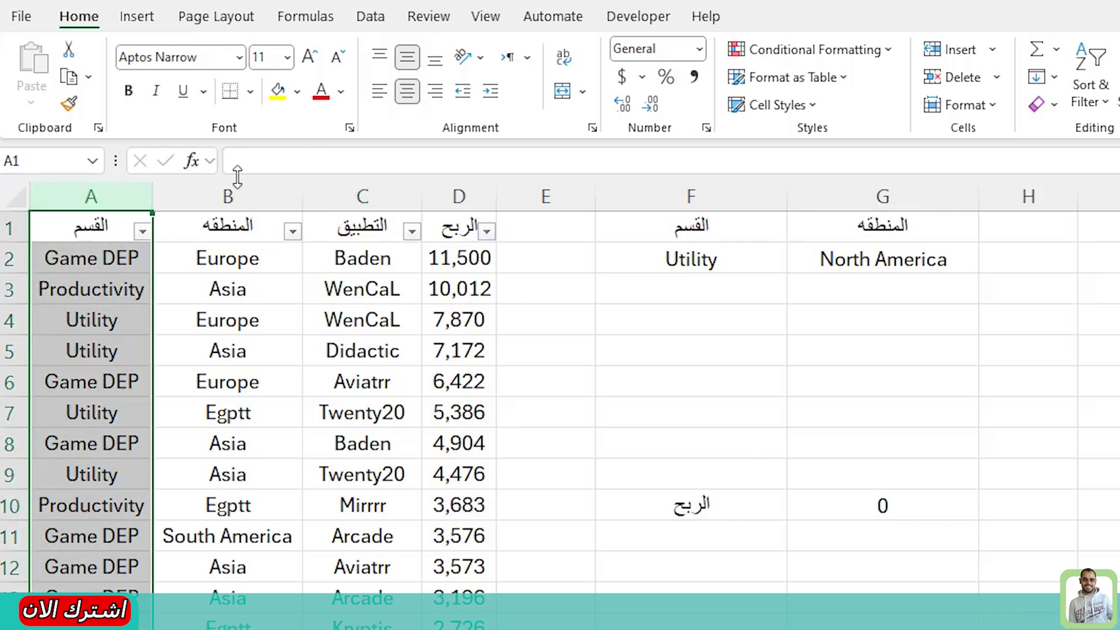
{"action": "left_click", "coordinate": [338, 181]}
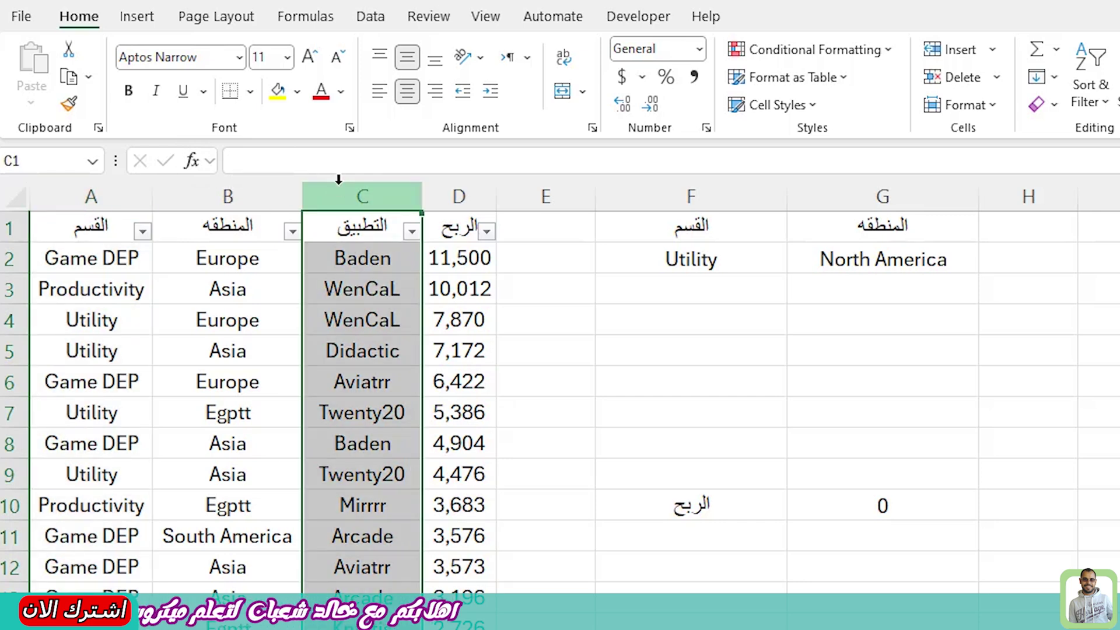
{"action": "left_click", "coordinate": [459, 191]}
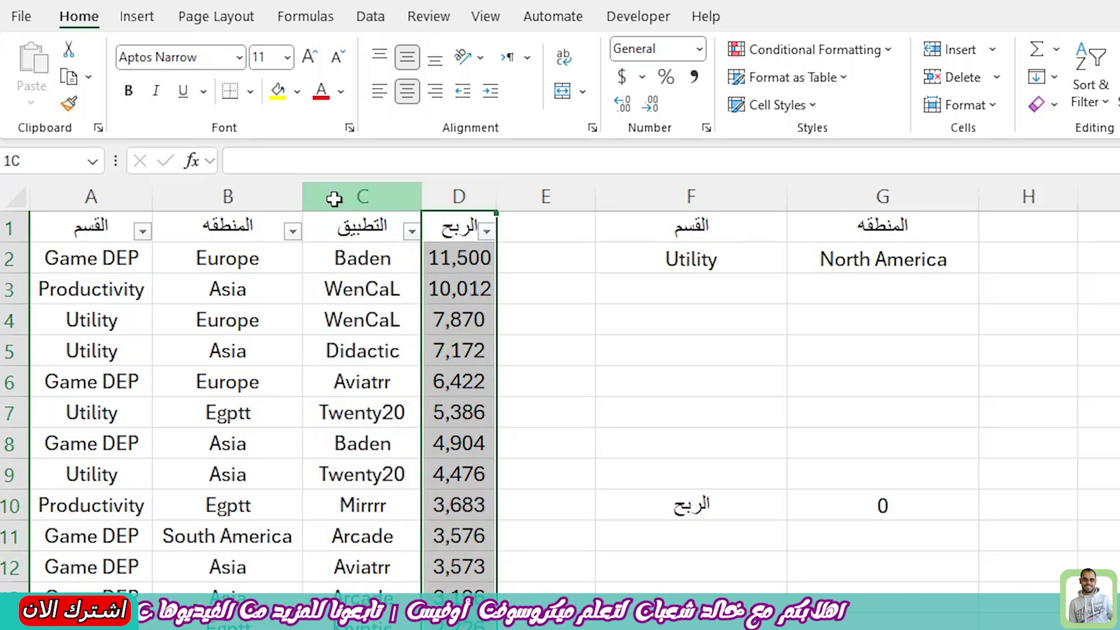
{"action": "left_click_drag", "start_coordinate": [356, 195], "coordinate": [82, 196]}
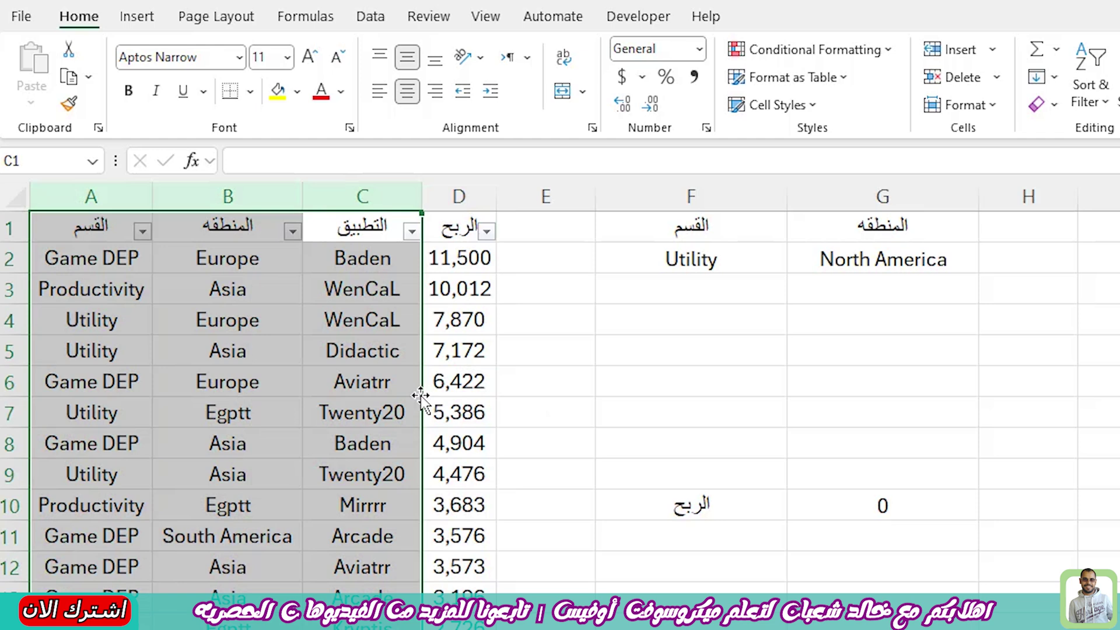
{"action": "left_click_drag", "start_coordinate": [727, 506], "coordinate": [854, 518]}
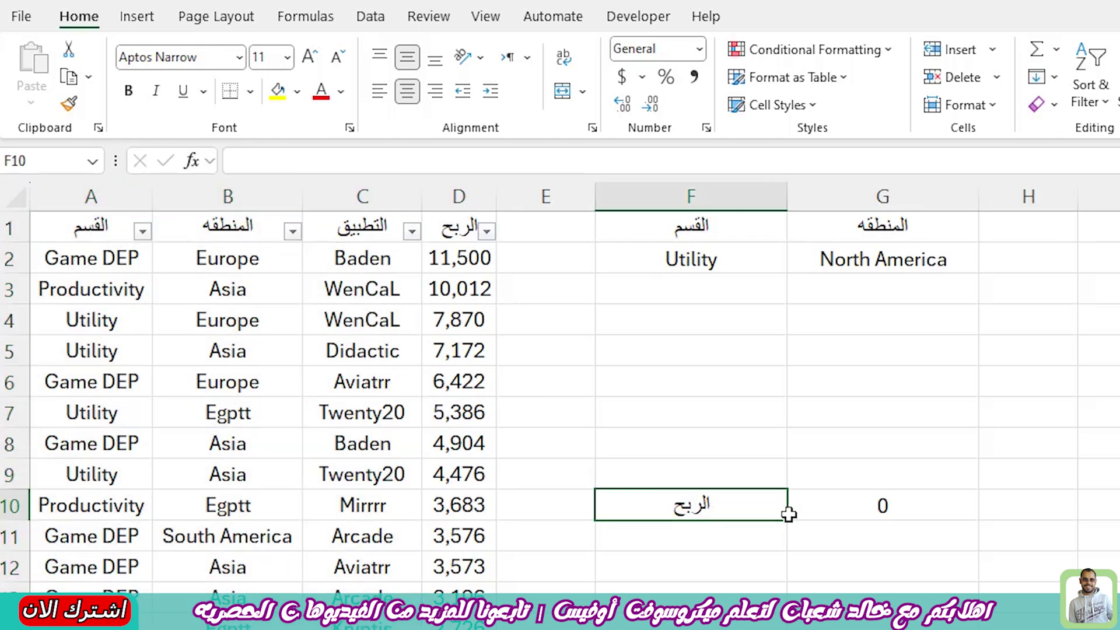
{"action": "left_click", "coordinate": [864, 510]}
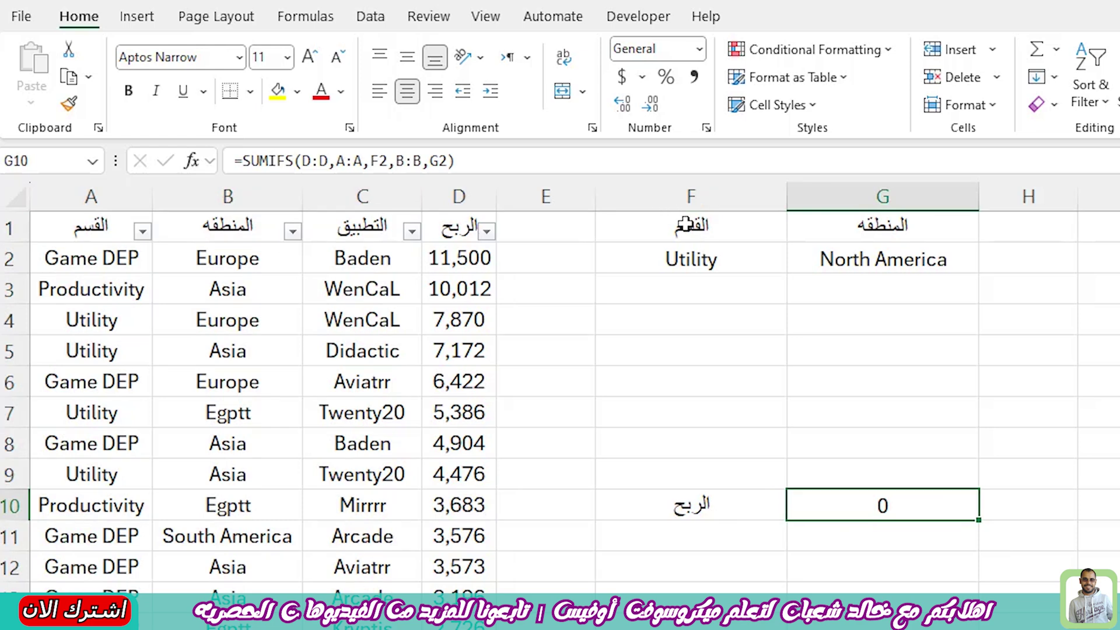
{"action": "left_click_drag", "start_coordinate": [685, 225], "coordinate": [828, 250]}
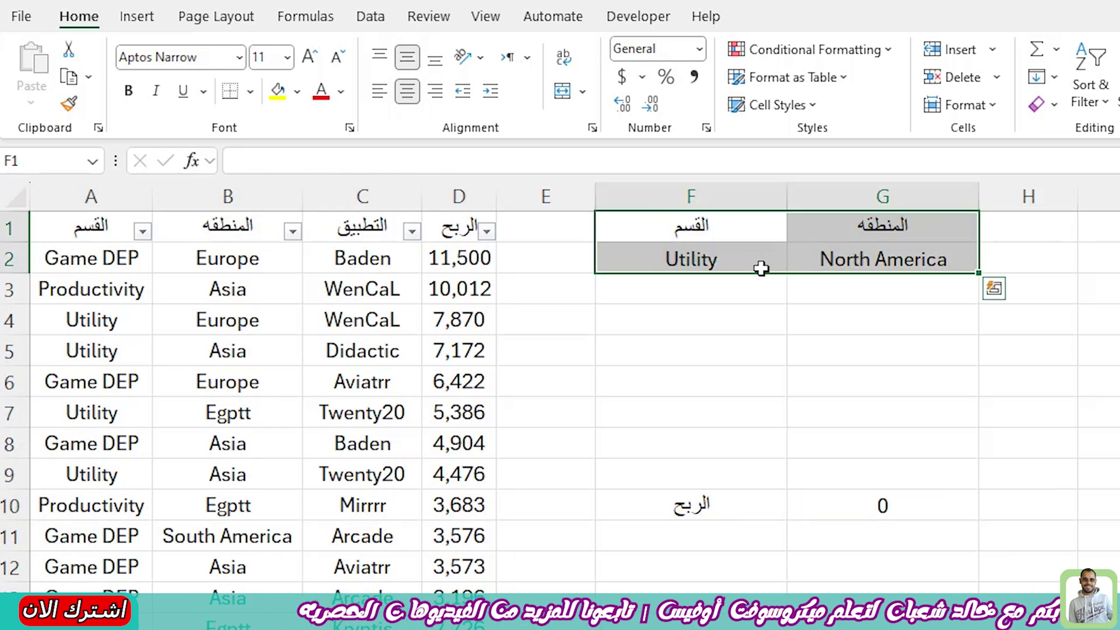
Step: Switch the summary to category Game DEP and region Asia, then check G10's result
{"action": "left_click", "coordinate": [756, 267]}
{"action": "left_click", "coordinate": [797, 262]}
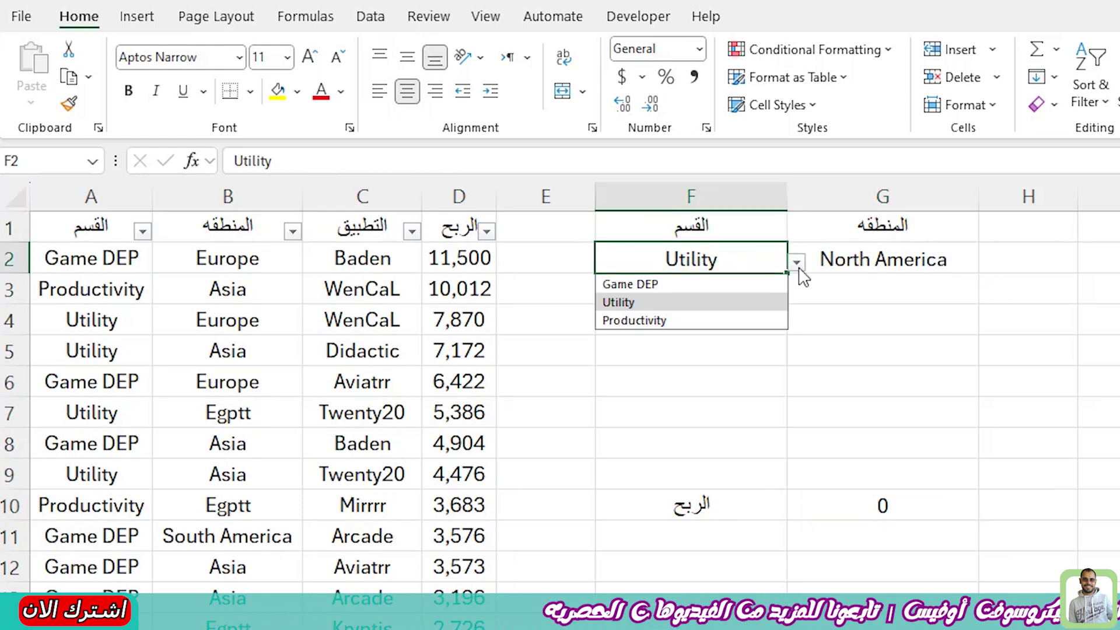
{"action": "left_click", "coordinate": [642, 284]}
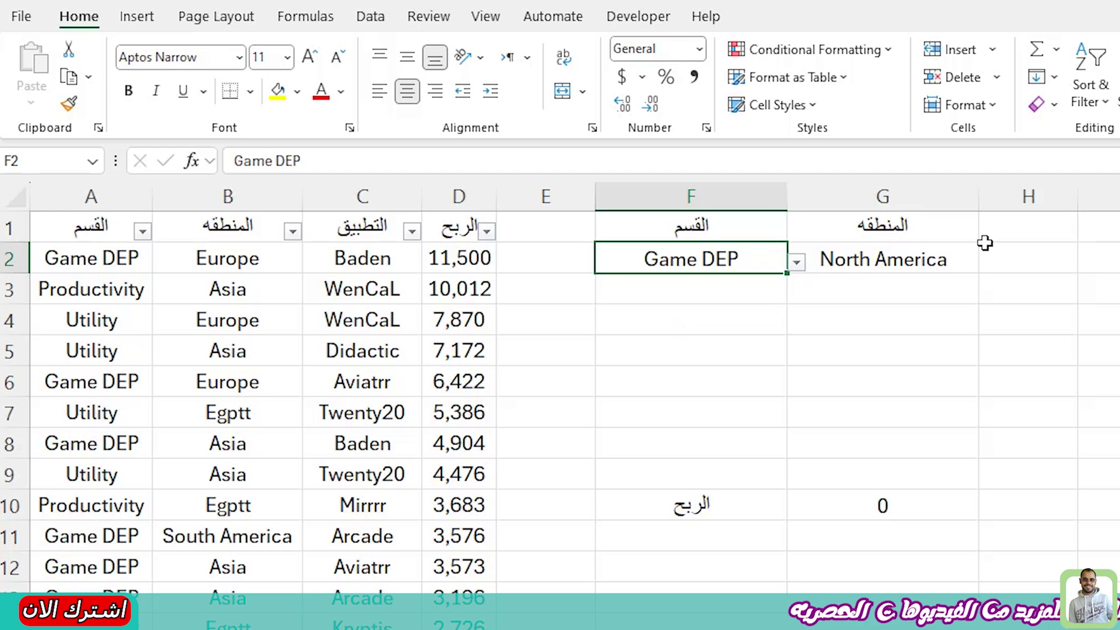
{"action": "left_click", "coordinate": [904, 267]}
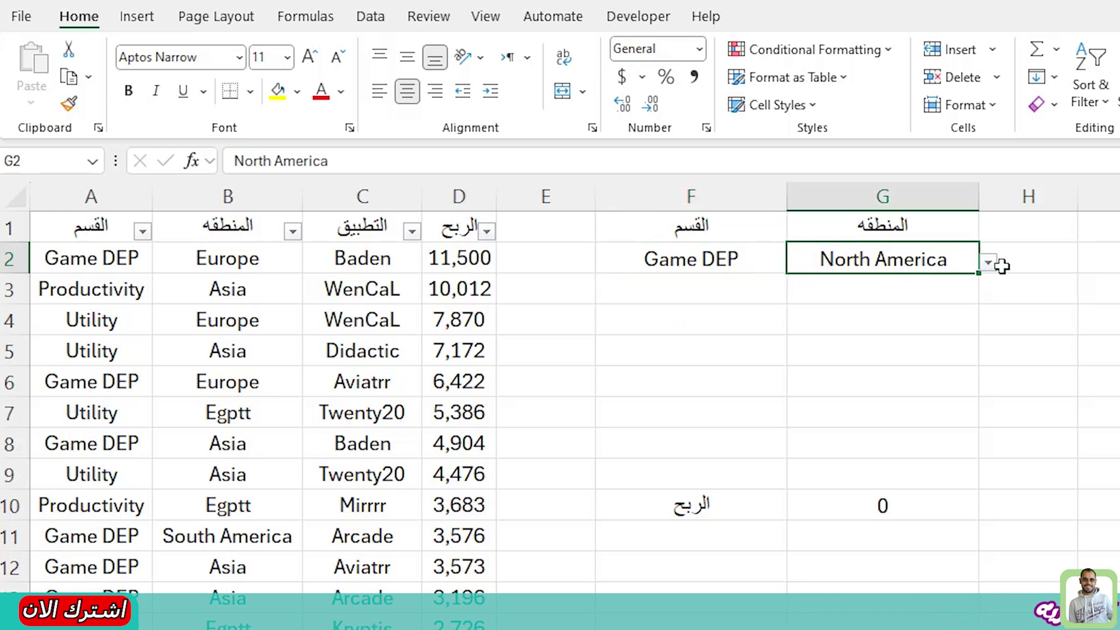
{"action": "left_click", "coordinate": [989, 264]}
{"action": "left_click", "coordinate": [909, 300]}
{"action": "left_click", "coordinate": [869, 509]}
Step: Try region Egptt, then Africa, in G2 and recheck the SUMIFS formula in G10
{"action": "left_click", "coordinate": [673, 509]}
{"action": "left_click", "coordinate": [948, 266]}
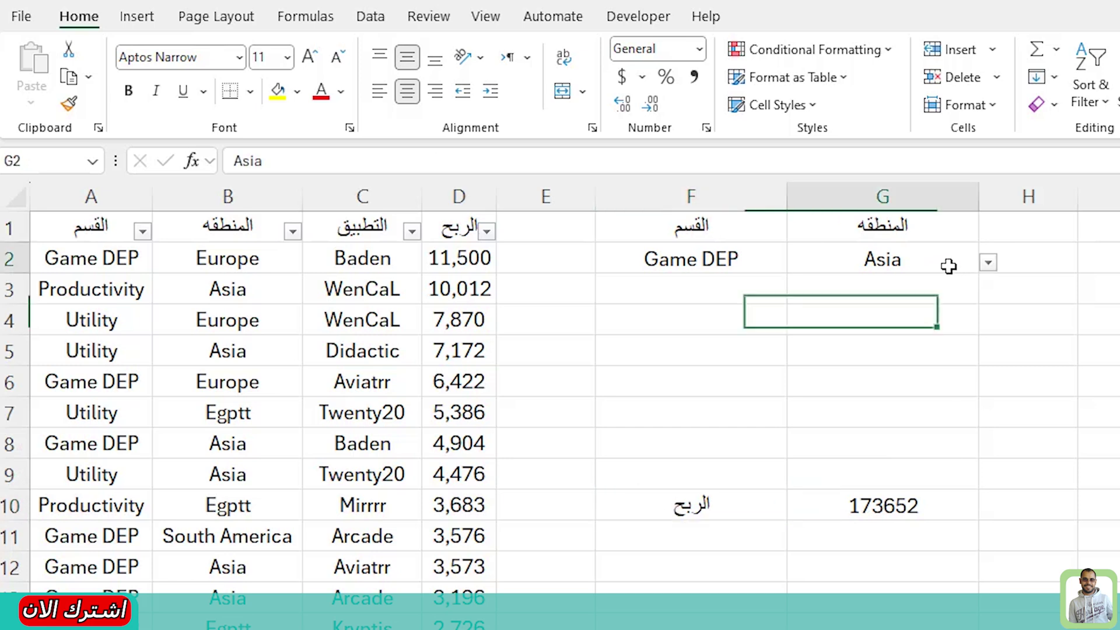
{"action": "left_click", "coordinate": [989, 264]}
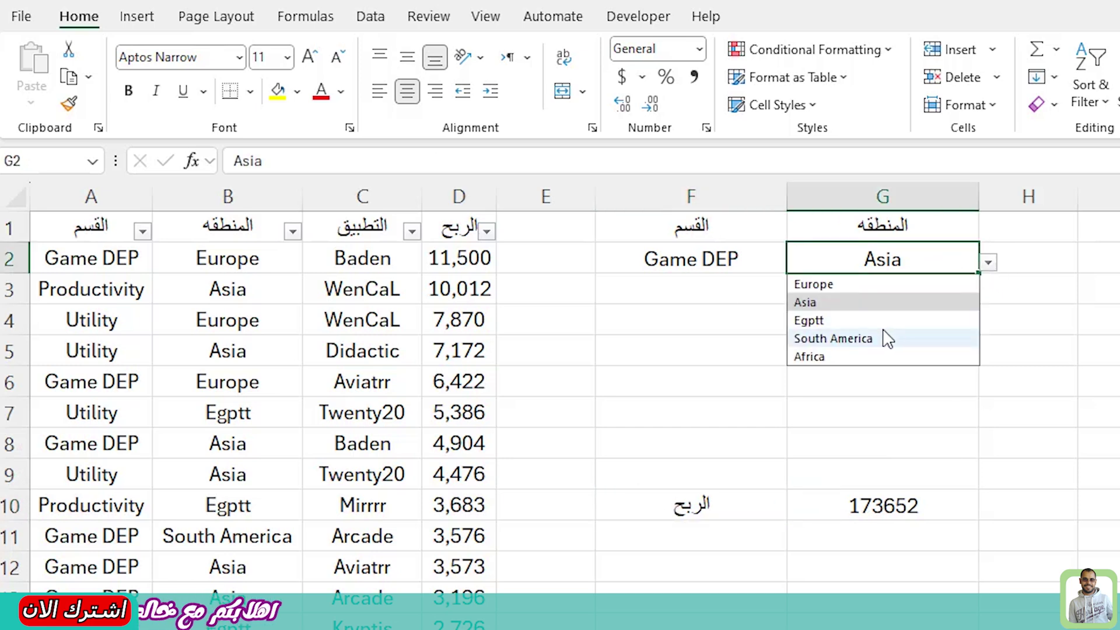
{"action": "left_click", "coordinate": [866, 318]}
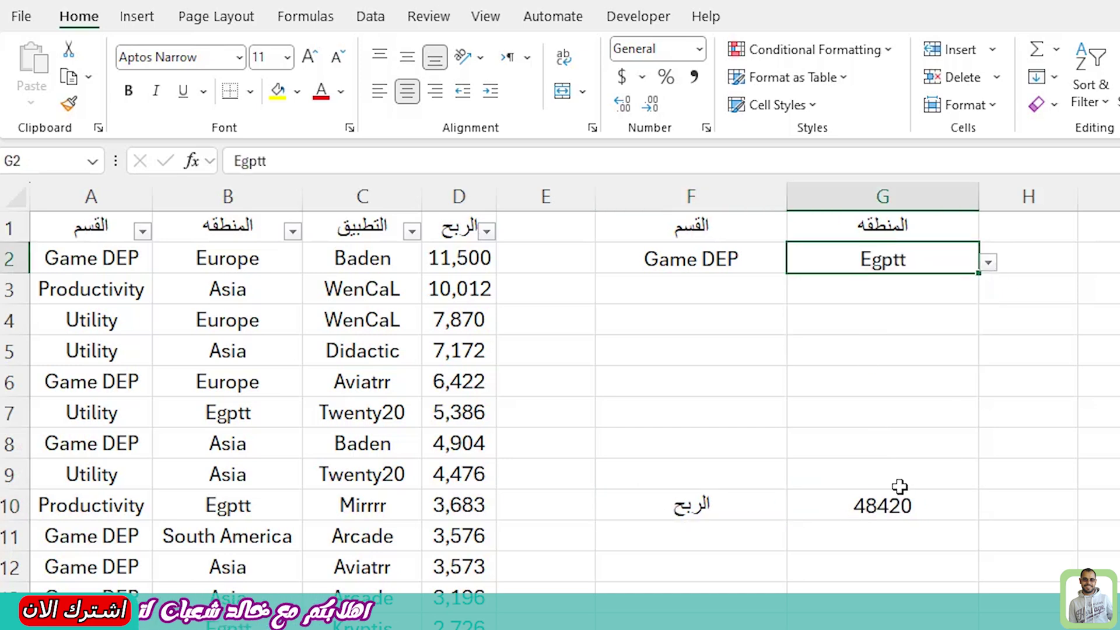
{"action": "left_click", "coordinate": [989, 264]}
{"action": "left_click", "coordinate": [886, 357]}
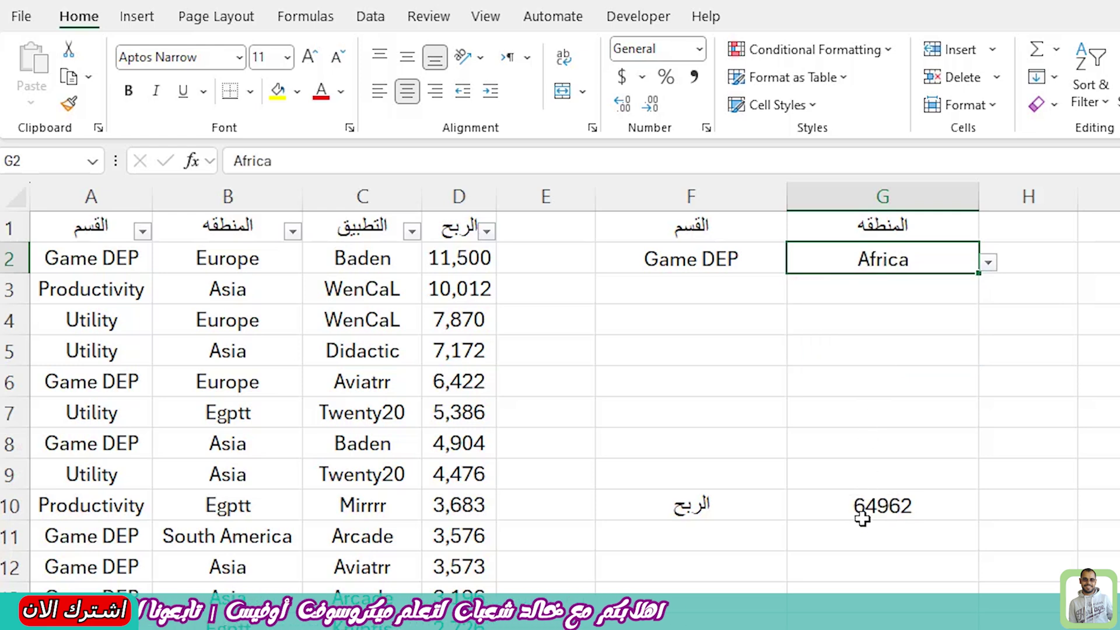
{"action": "left_click_drag", "start_coordinate": [882, 227], "coordinate": [887, 289]}
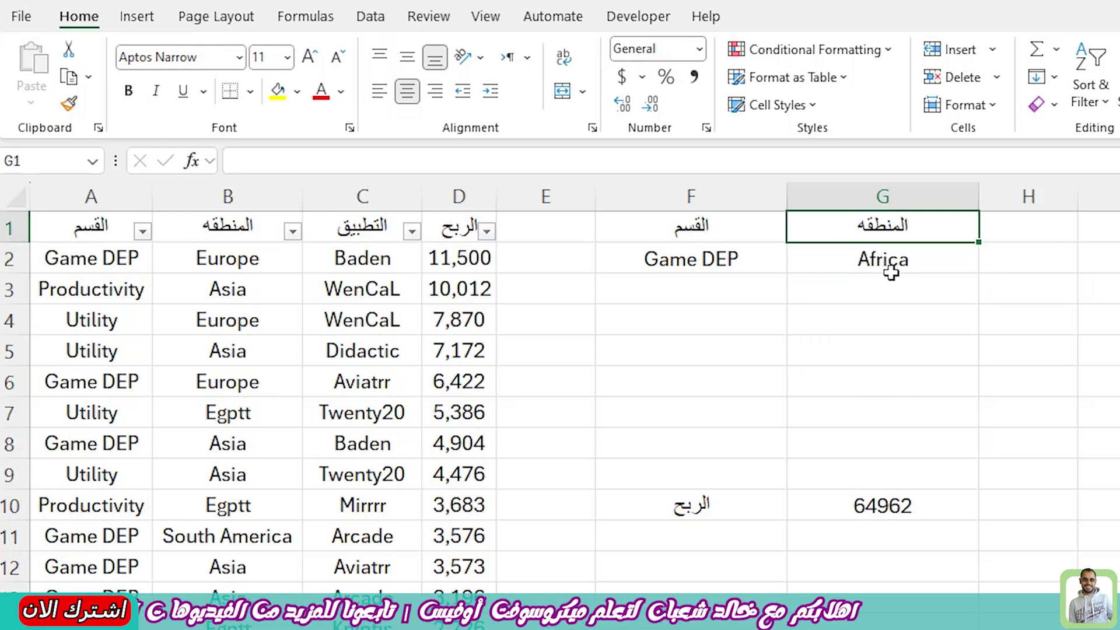
{"action": "left_click", "coordinate": [857, 505]}
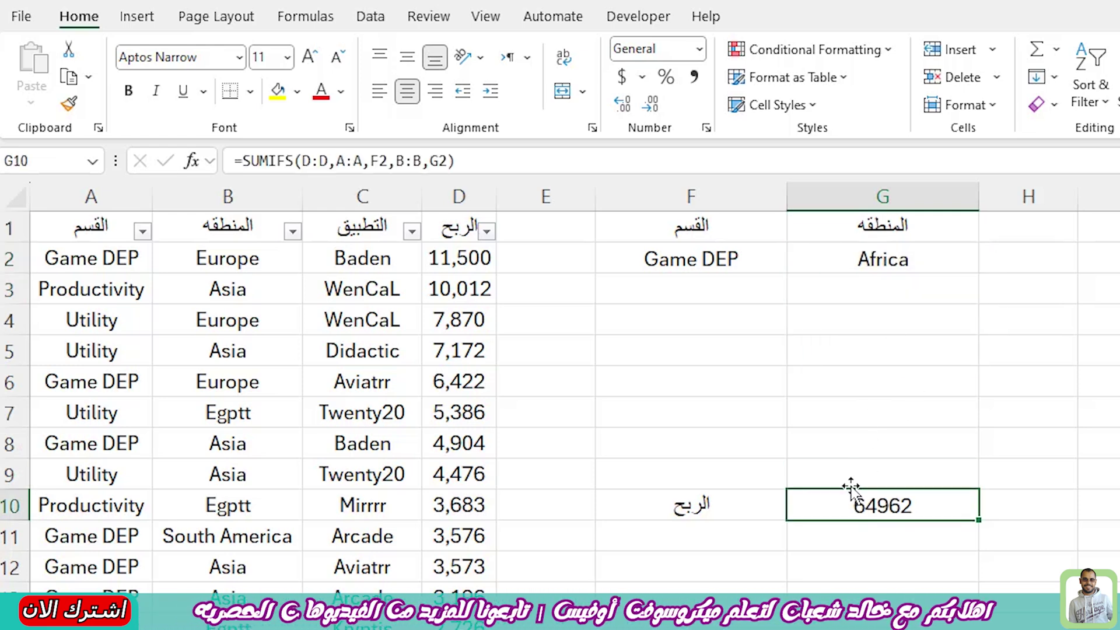
Step: Change the category in F2 to Utility, then Productivity
{"action": "left_click", "coordinate": [718, 229]}
{"action": "left_click", "coordinate": [727, 257]}
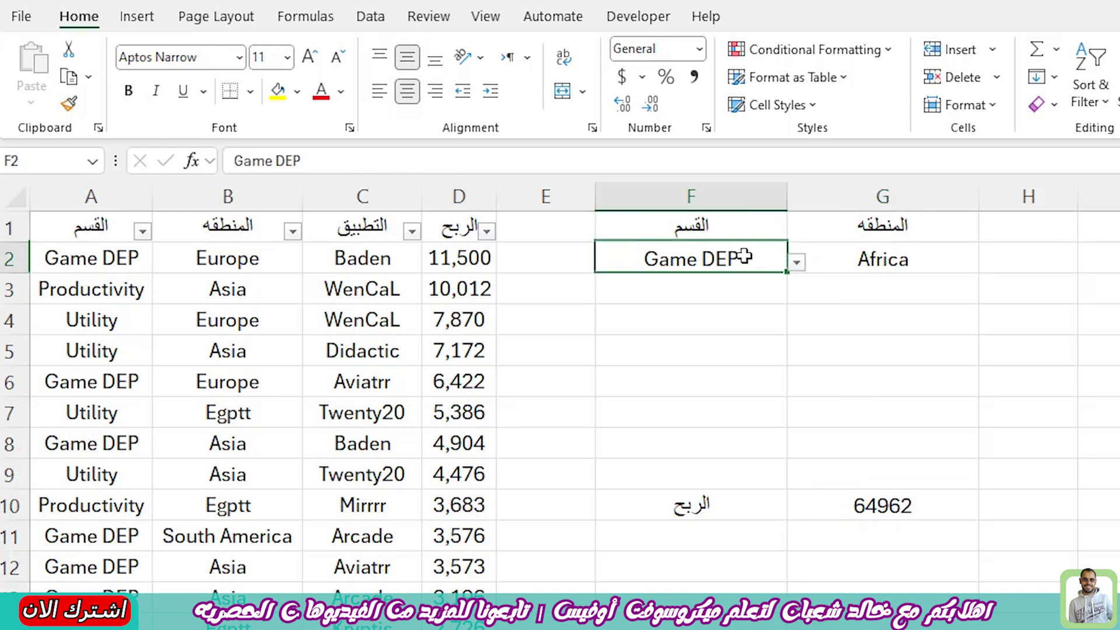
{"action": "left_click", "coordinate": [796, 263]}
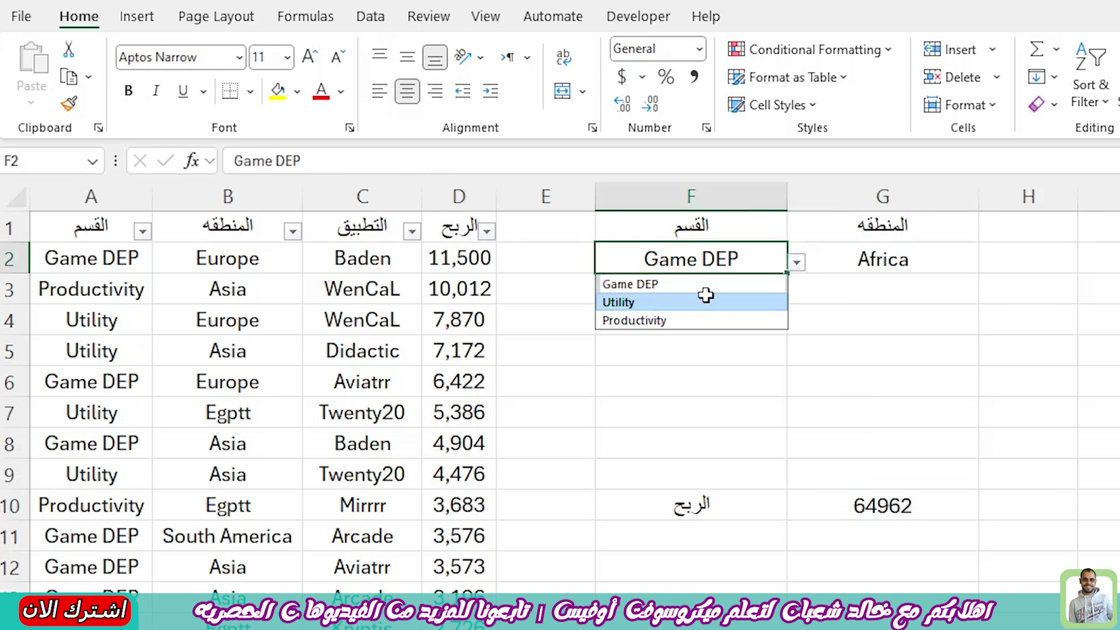
{"action": "left_click", "coordinate": [708, 297]}
{"action": "left_click", "coordinate": [794, 262]}
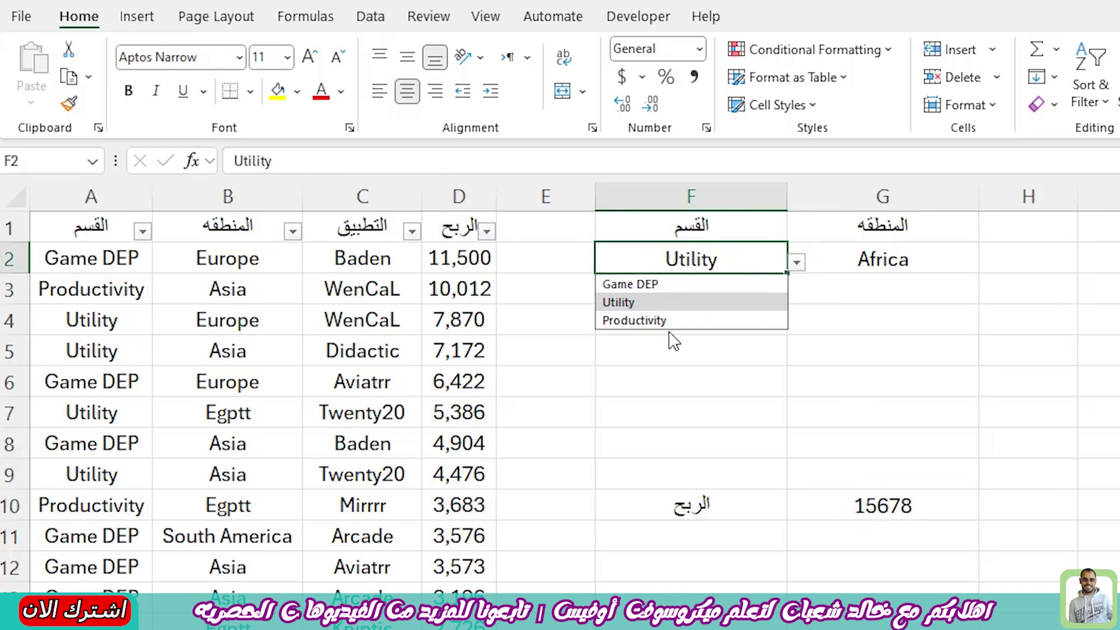
{"action": "left_click", "coordinate": [634, 320]}
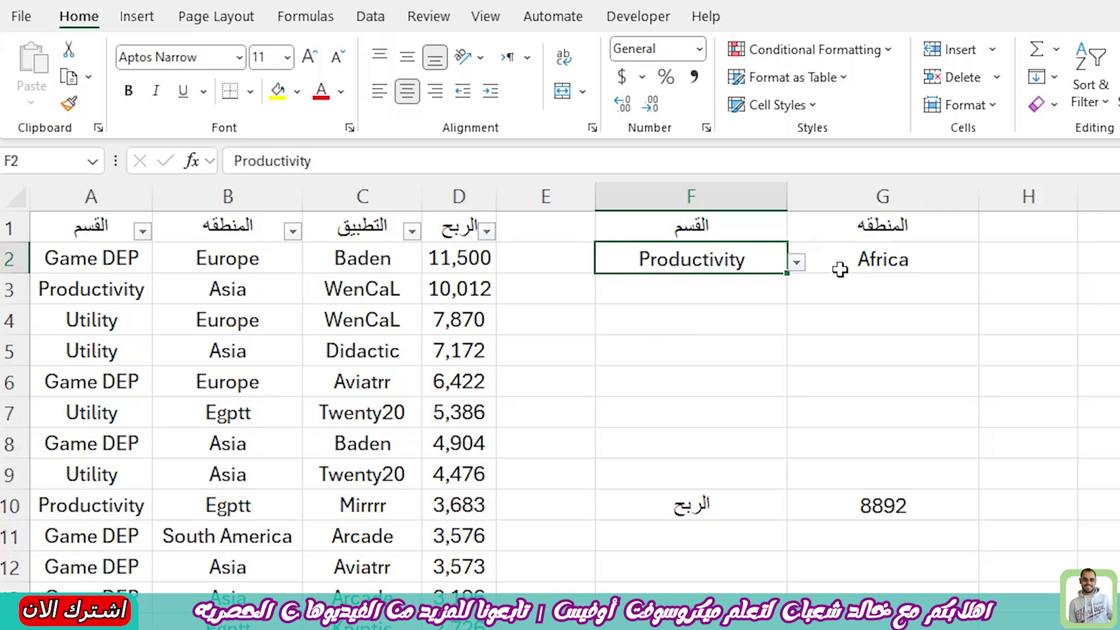
{"action": "left_click_drag", "start_coordinate": [882, 191], "coordinate": [694, 216]}
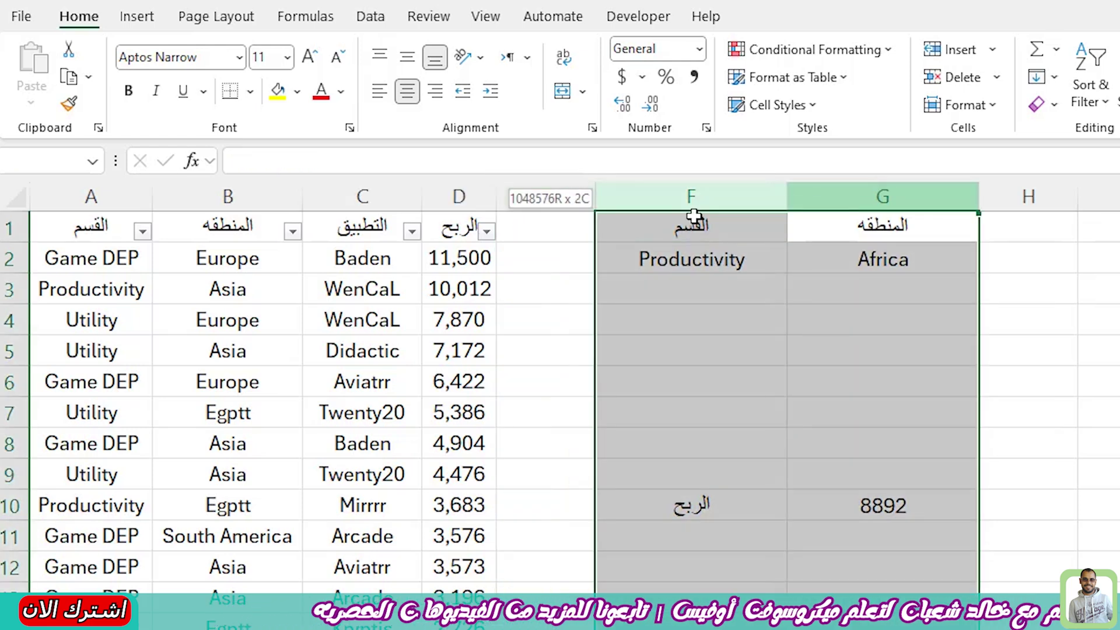
Step: Label F9 'الربح' and give the profit result cell G9 a yellow fill
{"action": "left_click", "coordinate": [694, 216]}
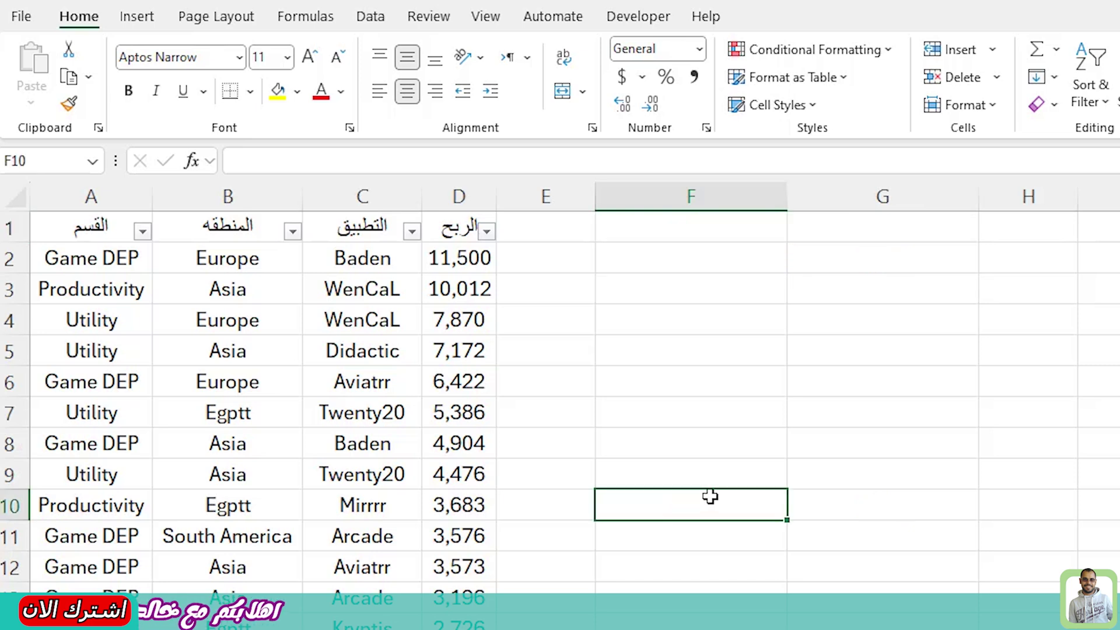
{"action": "left_click", "coordinate": [721, 231]}
{"action": "left_click", "coordinate": [754, 489]}
{"action": "type", "text": "hgv"}
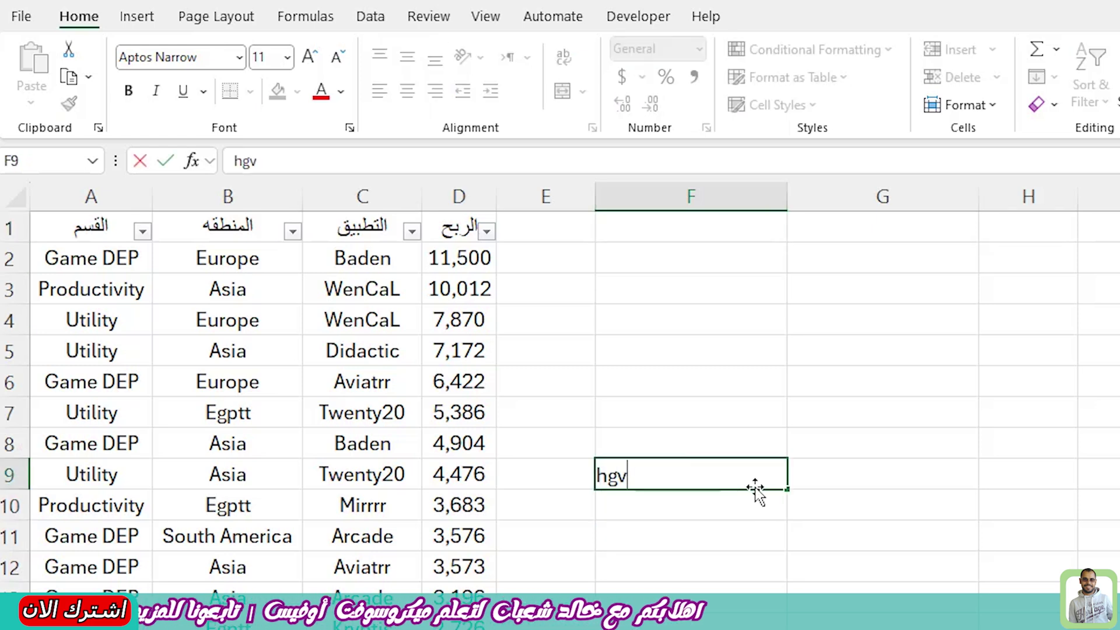
{"action": "key", "text": "BackSpace"}
{"action": "key", "text": "BackSpace"}
{"action": "key", "text": "BackSpace"}
{"action": "type", "text": "الربح"}
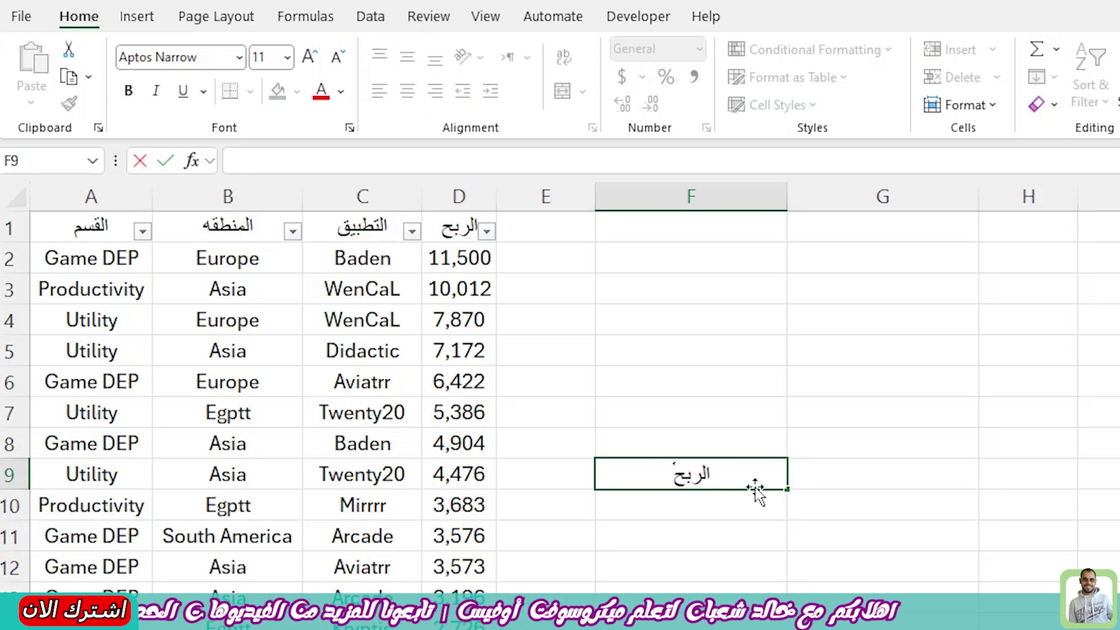
{"action": "key", "text": "Tab"}
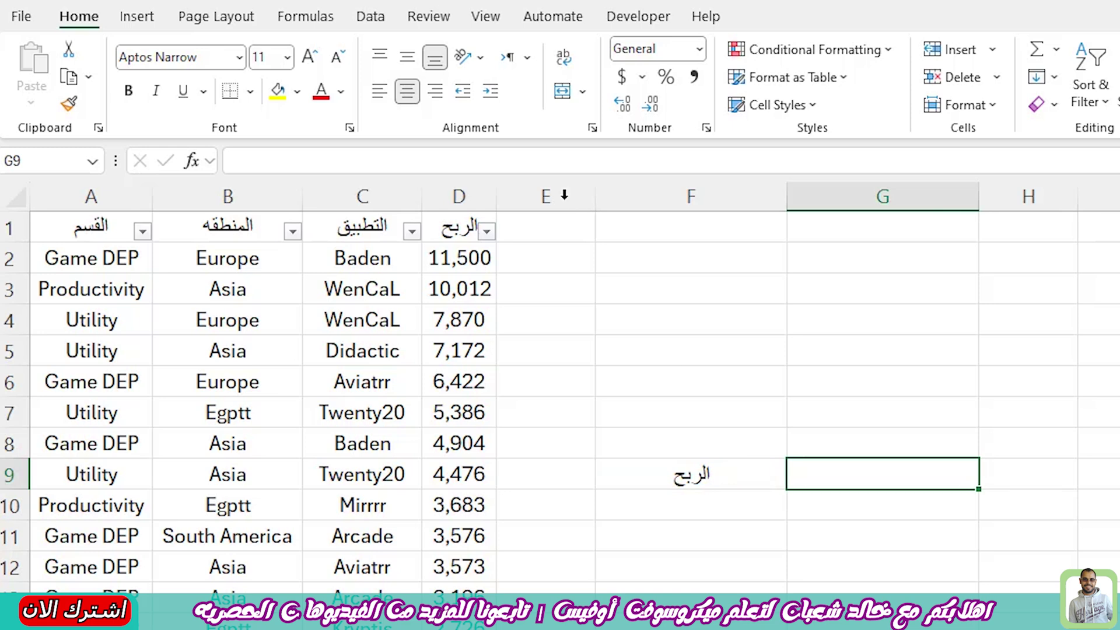
{"action": "left_click", "coordinate": [277, 93]}
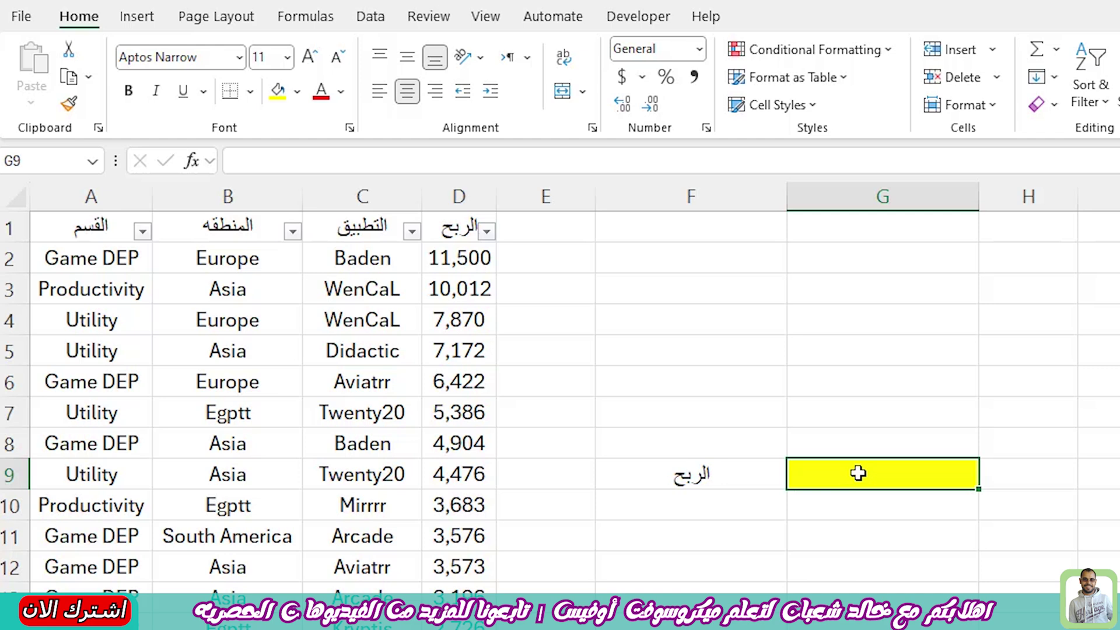
Step: Enter the category header 'القسم' in F1
{"action": "left_click", "coordinate": [735, 233]}
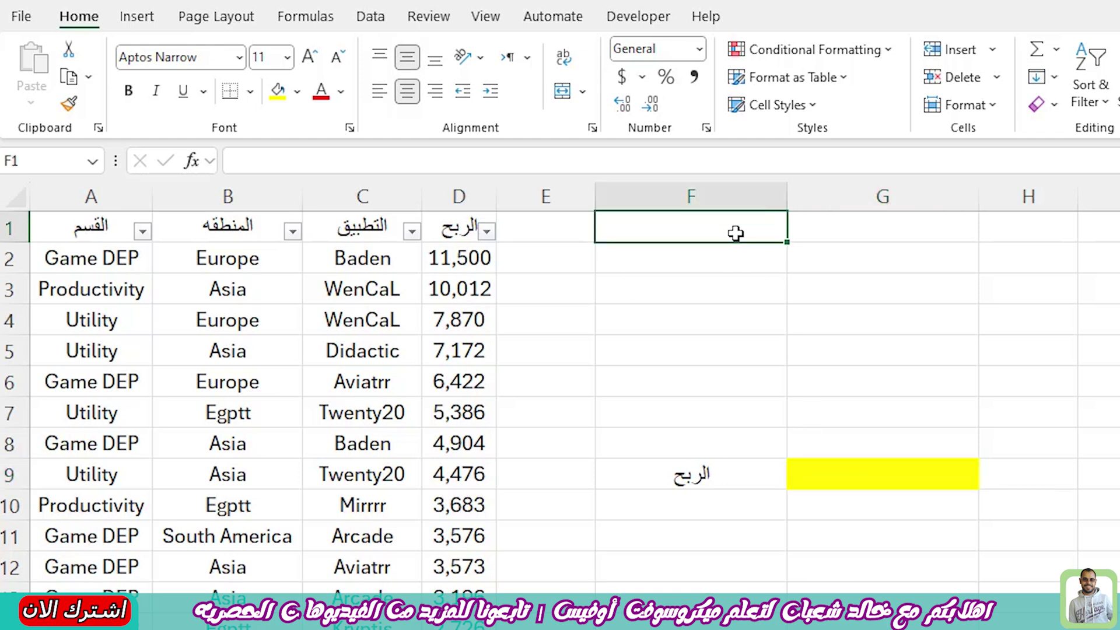
{"action": "type", "text": "القس"}
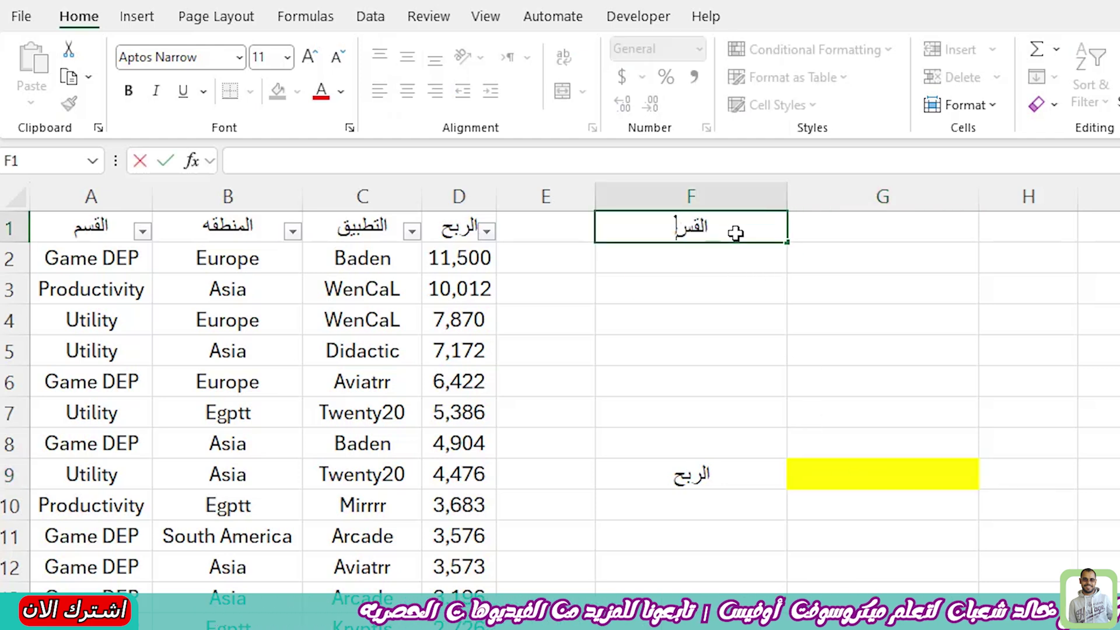
{"action": "type", "text": "م"}
{"action": "key", "text": "Tab"}
{"action": "left_click", "coordinate": [79, 198]}
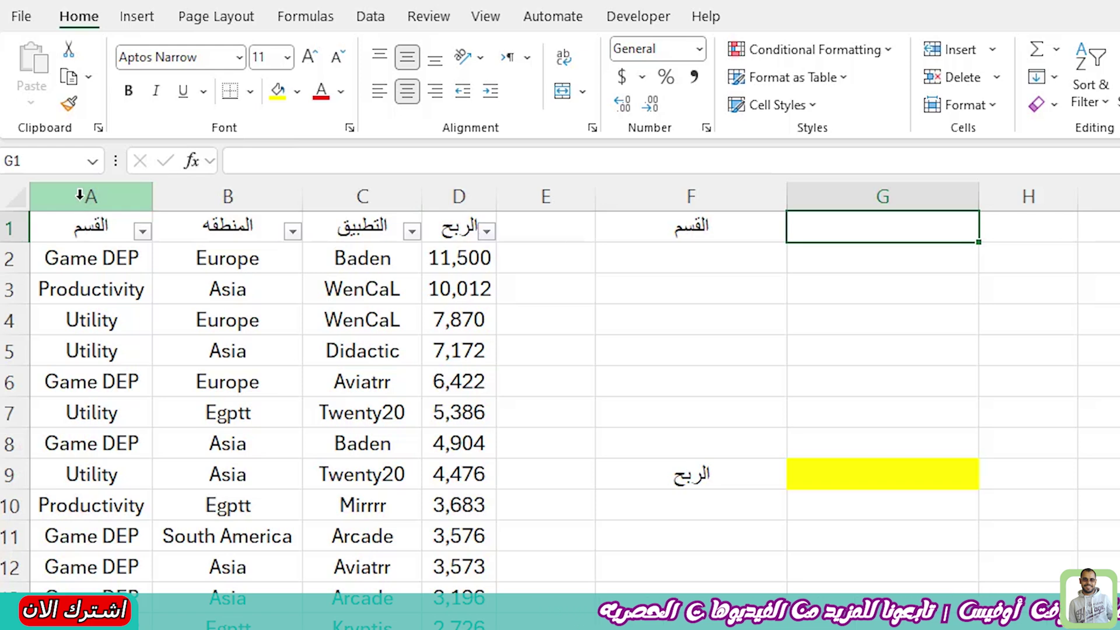
Step: Add the headers 'المنطقه' in G1 and 'التطبيق' in H1
{"action": "left_click", "coordinate": [187, 196]}
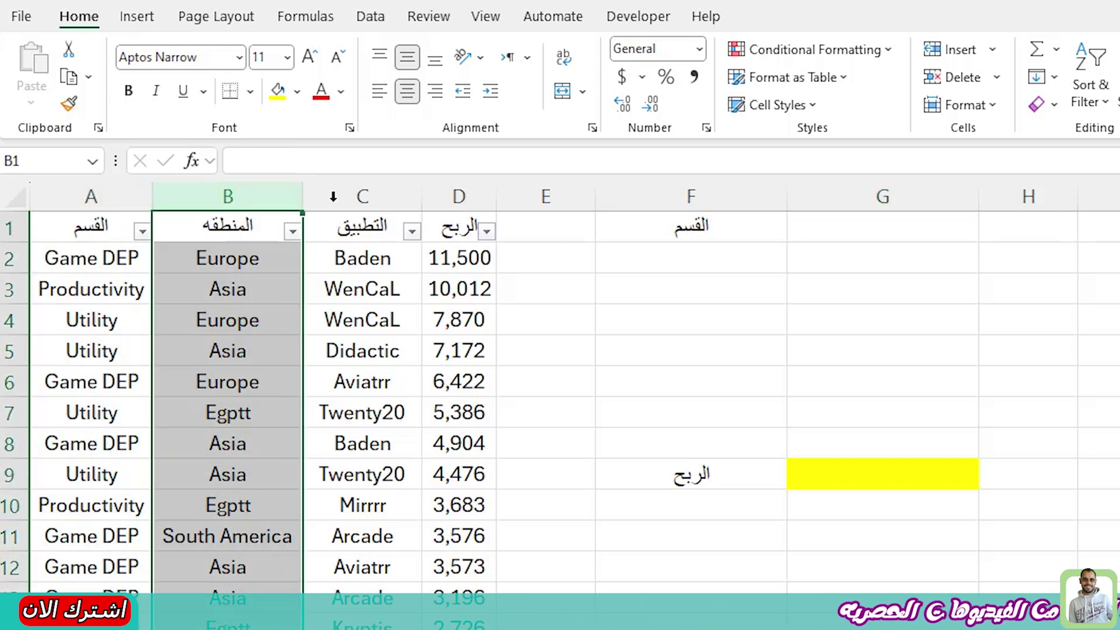
{"action": "left_click", "coordinate": [369, 191]}
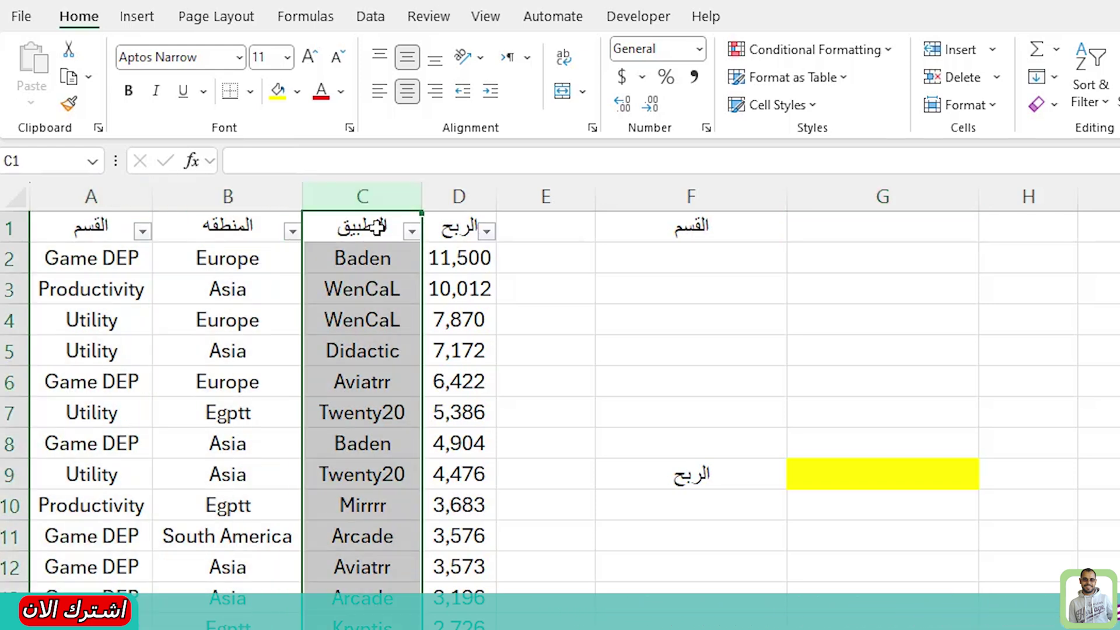
{"action": "left_click", "coordinate": [896, 231]}
{"action": "type", "text": "المنطقة"}
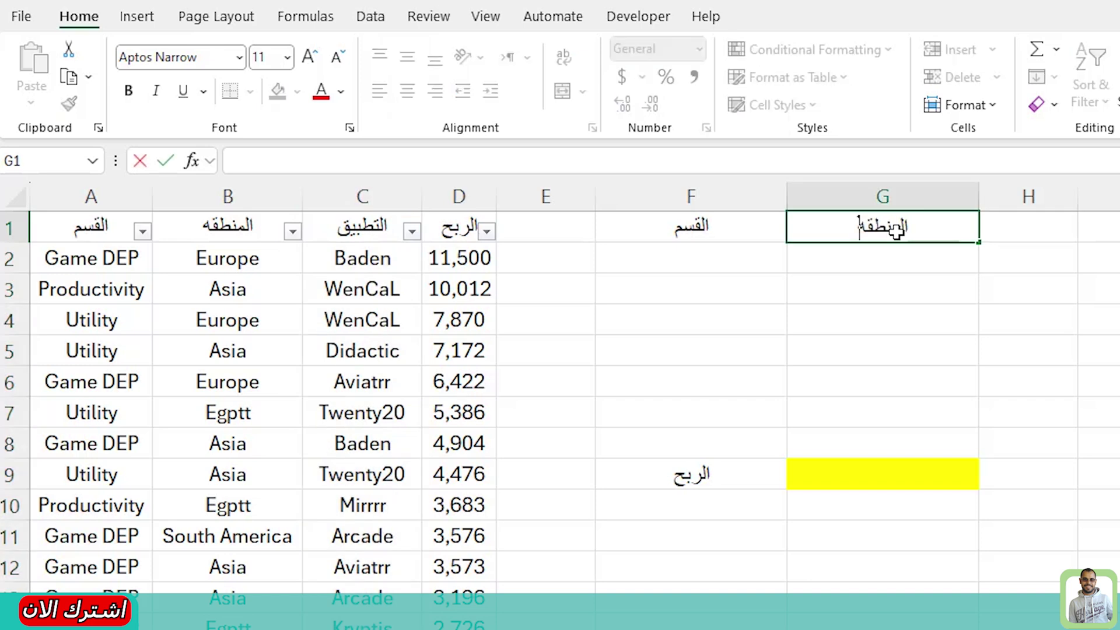
{"action": "key", "text": "Tab"}
{"action": "type", "text": "التط"}
{"action": "left_click", "coordinate": [896, 230]}
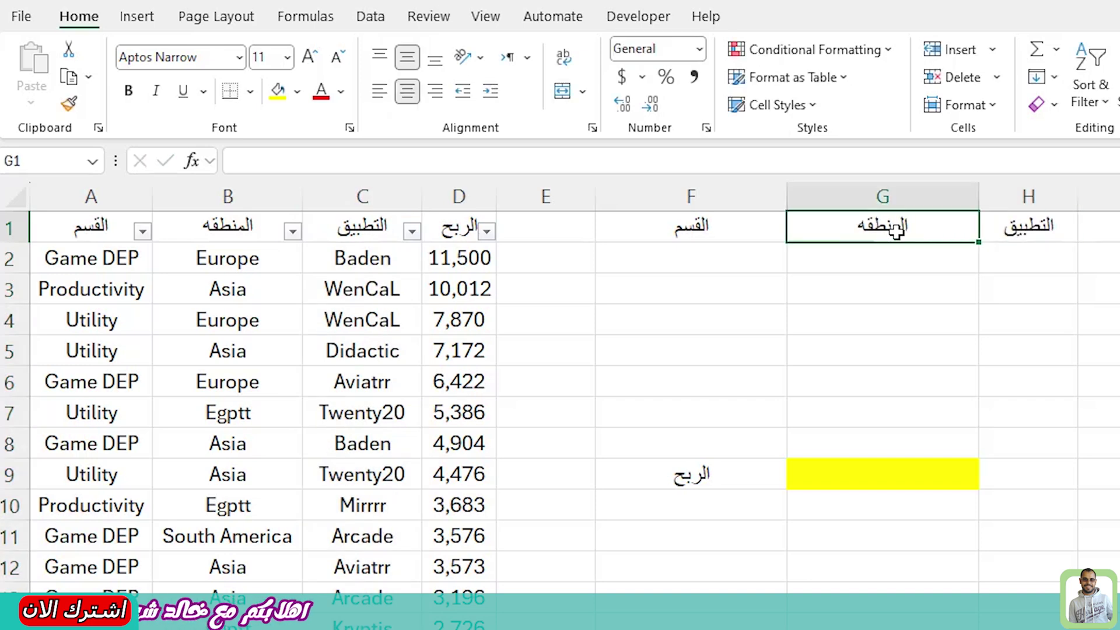
Step: Copy the Utility value from A4 and reselect the category cell F2
{"action": "left_click", "coordinate": [682, 246]}
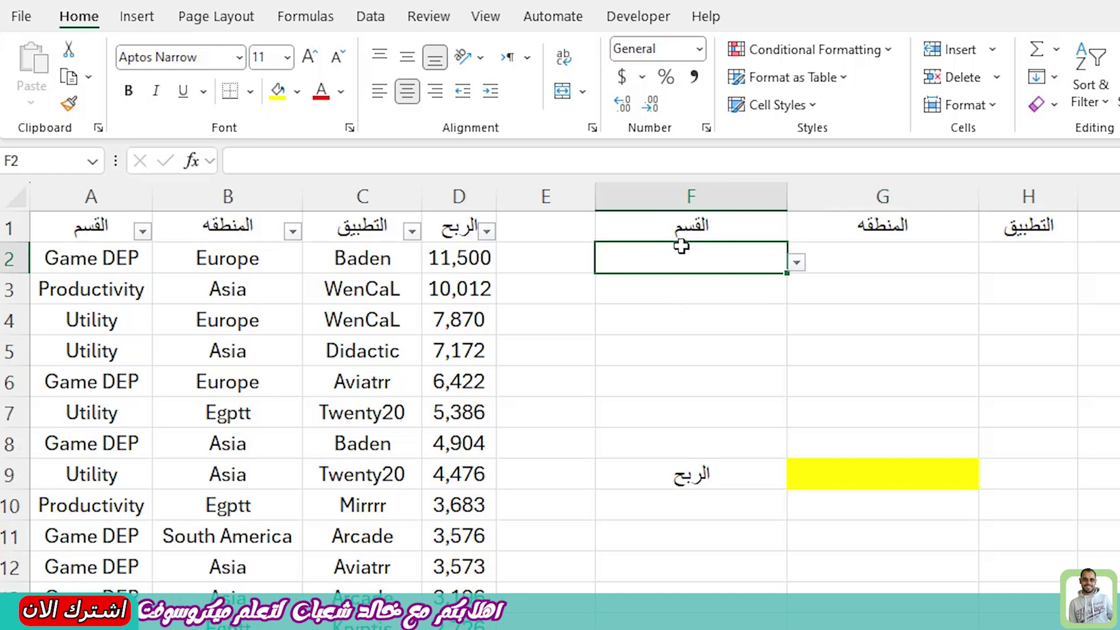
{"action": "left_click", "coordinate": [142, 231]}
{"action": "left_click", "coordinate": [99, 320]}
{"action": "key", "text": "ctrl+c"}
{"action": "left_click", "coordinate": [651, 264]}
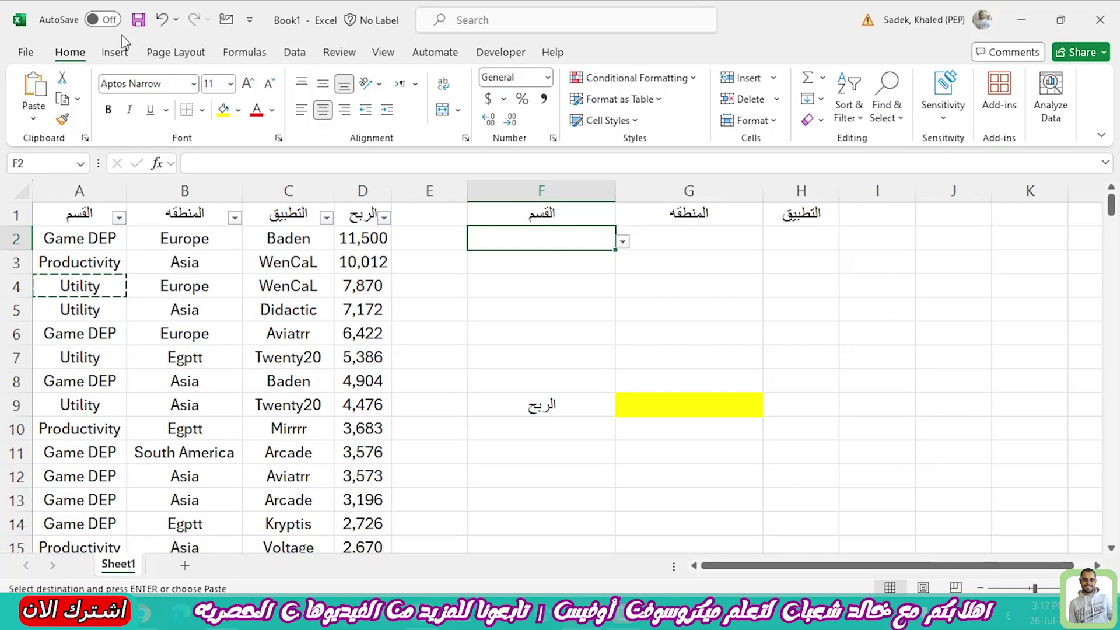
{"action": "left_click", "coordinate": [284, 56]}
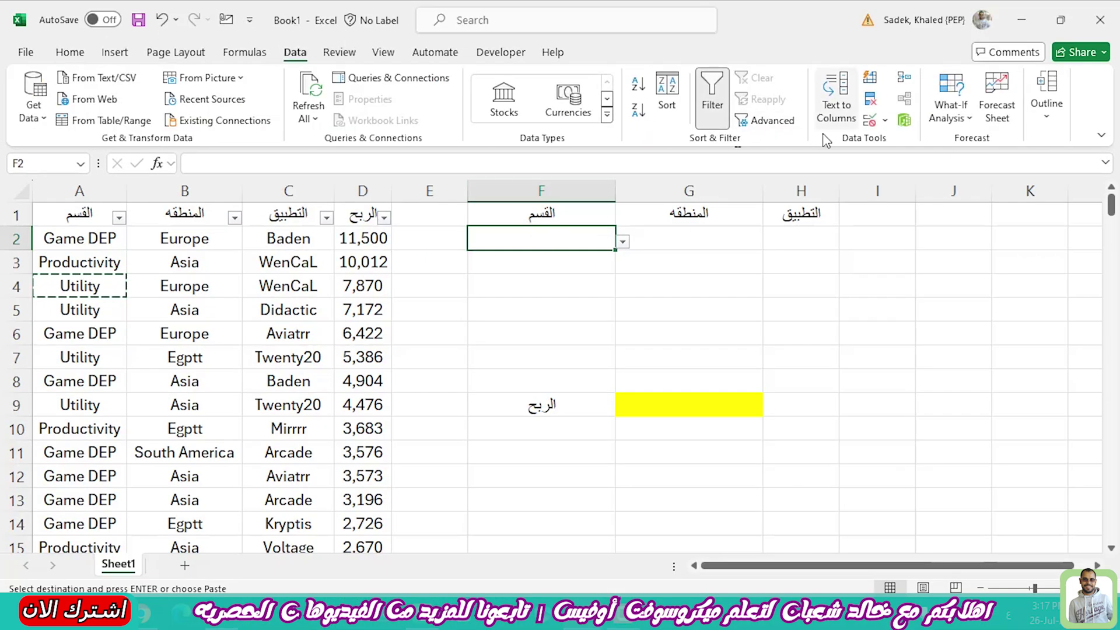
Step: Change F2's List validation source to =$A$2:$A$211
{"action": "left_click", "coordinate": [869, 122]}
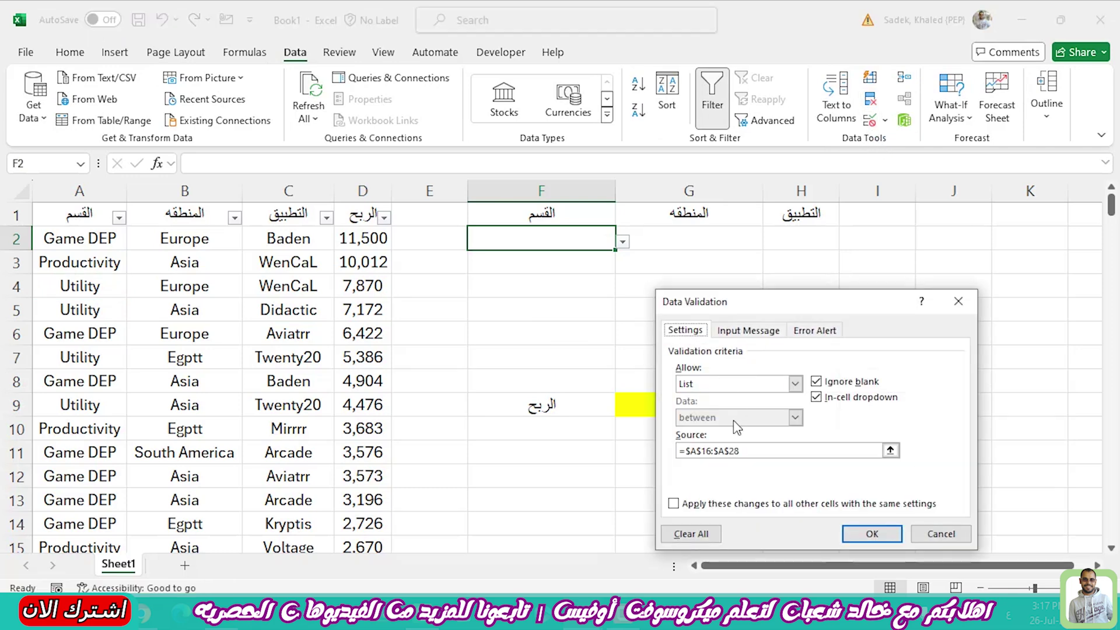
{"action": "left_click", "coordinate": [708, 385]}
{"action": "left_click", "coordinate": [723, 430]}
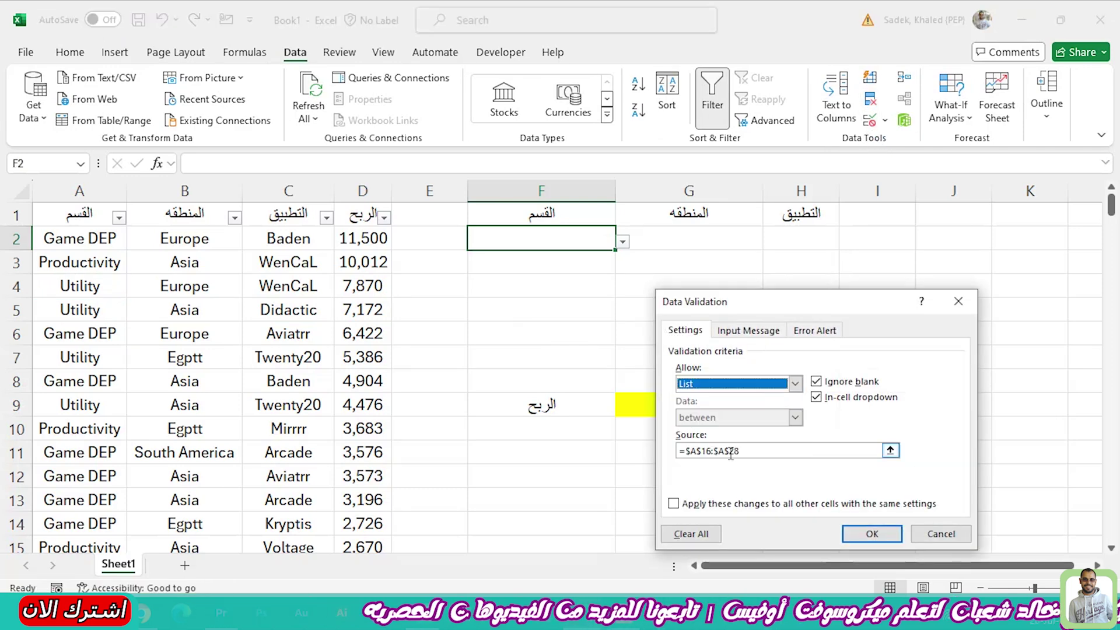
{"action": "left_click", "coordinate": [770, 451]}
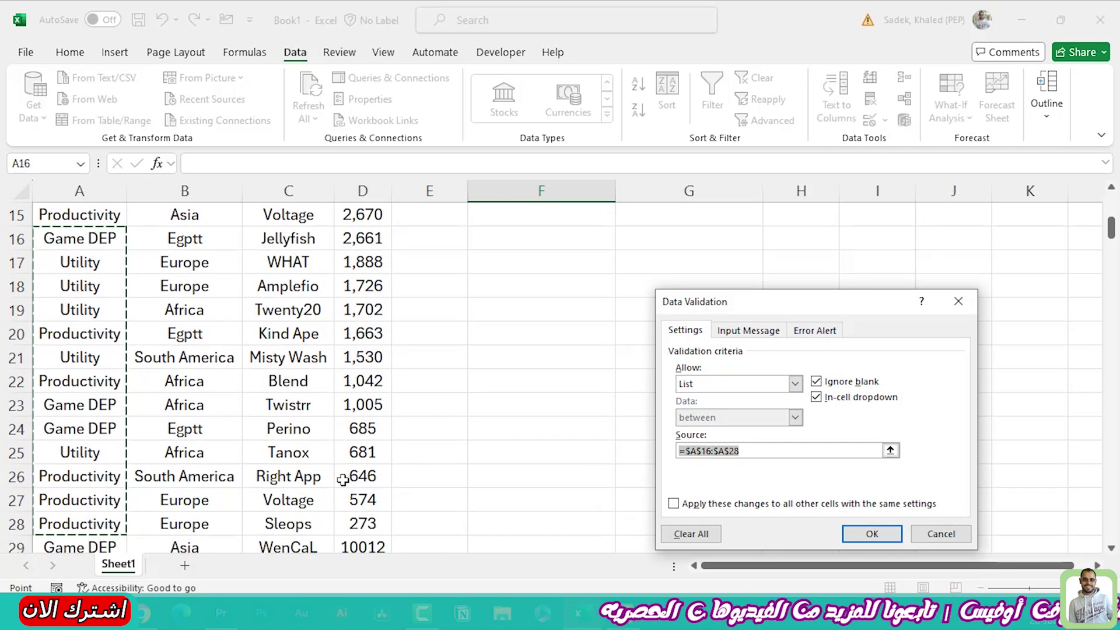
{"action": "scroll", "coordinate": [341, 479], "scroll_direction": "up", "scroll_amount": 5}
{"action": "left_click", "coordinate": [70, 238]}
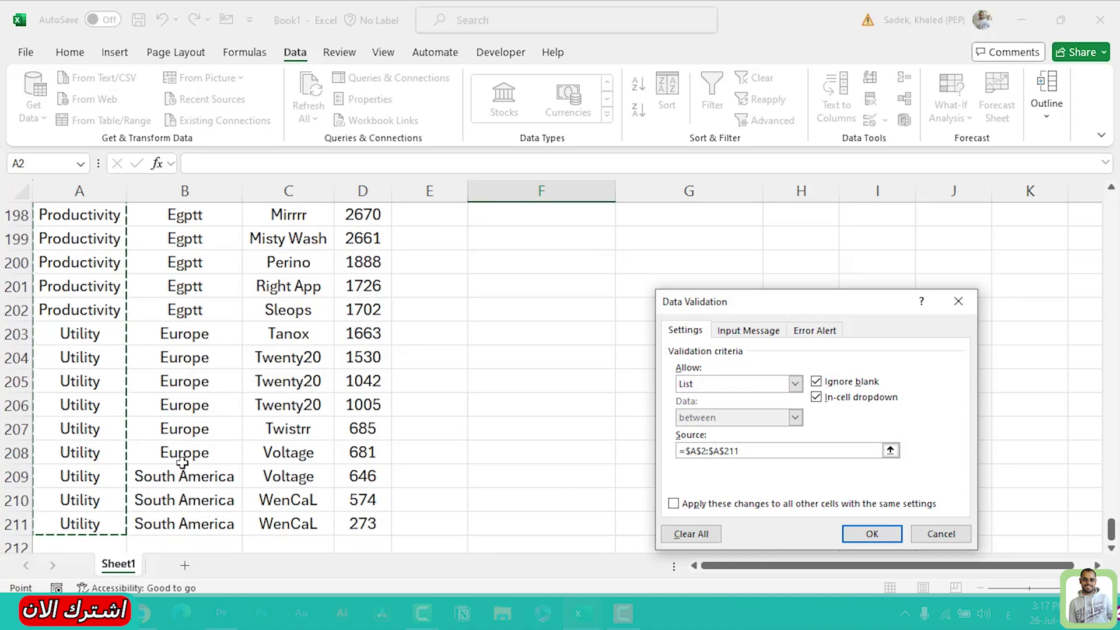
{"action": "key", "text": "Return"}
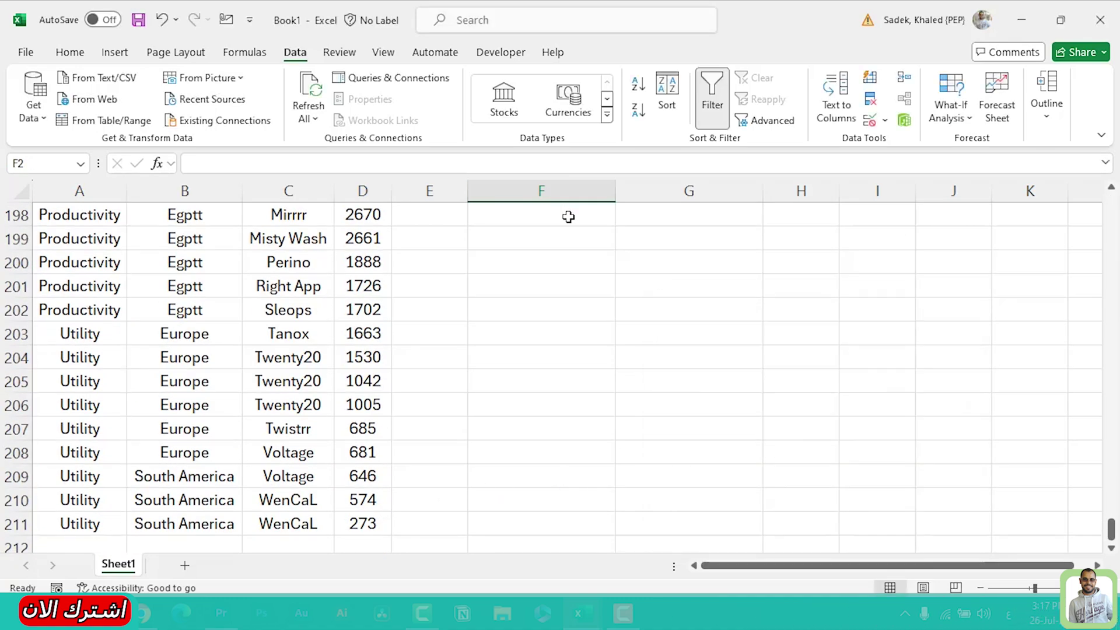
{"action": "scroll", "coordinate": [612, 285], "scroll_direction": "up", "scroll_amount": 6}
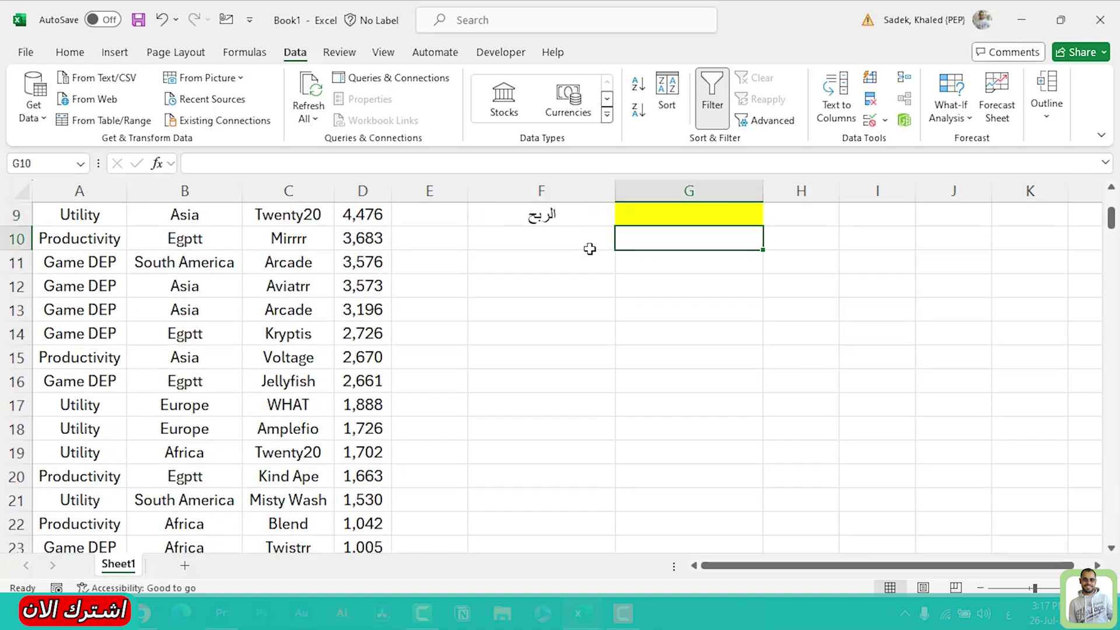
{"action": "key", "text": "ctrl+Up"}
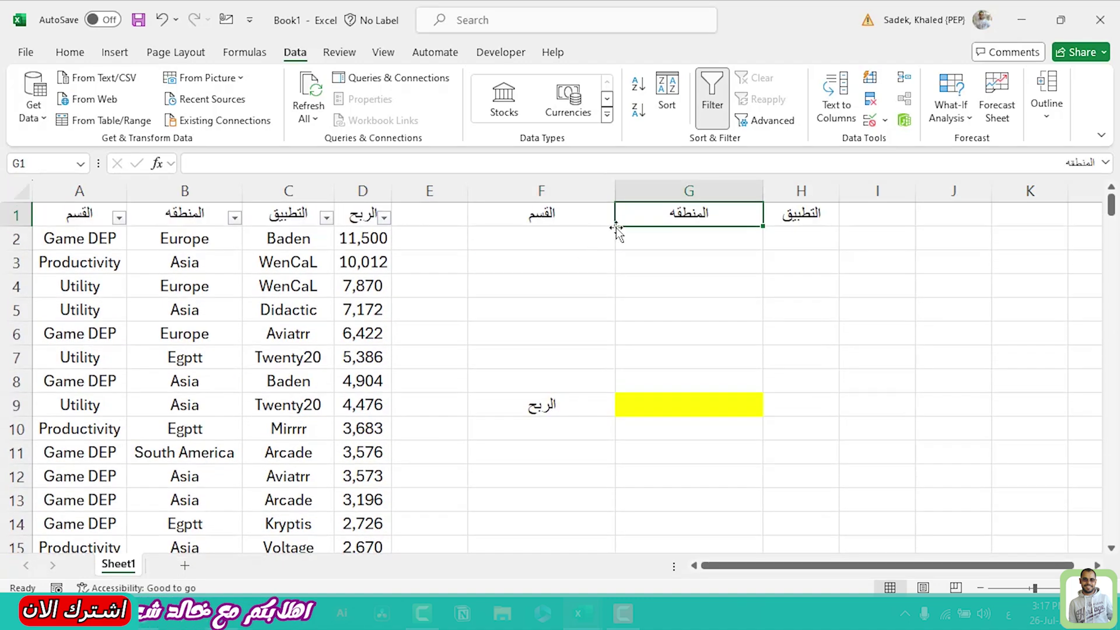
Step: Start =SUMIFS() in yellow cell G9, picking SUMIFS from the =sum autocomplete list
{"action": "left_click", "coordinate": [691, 233]}
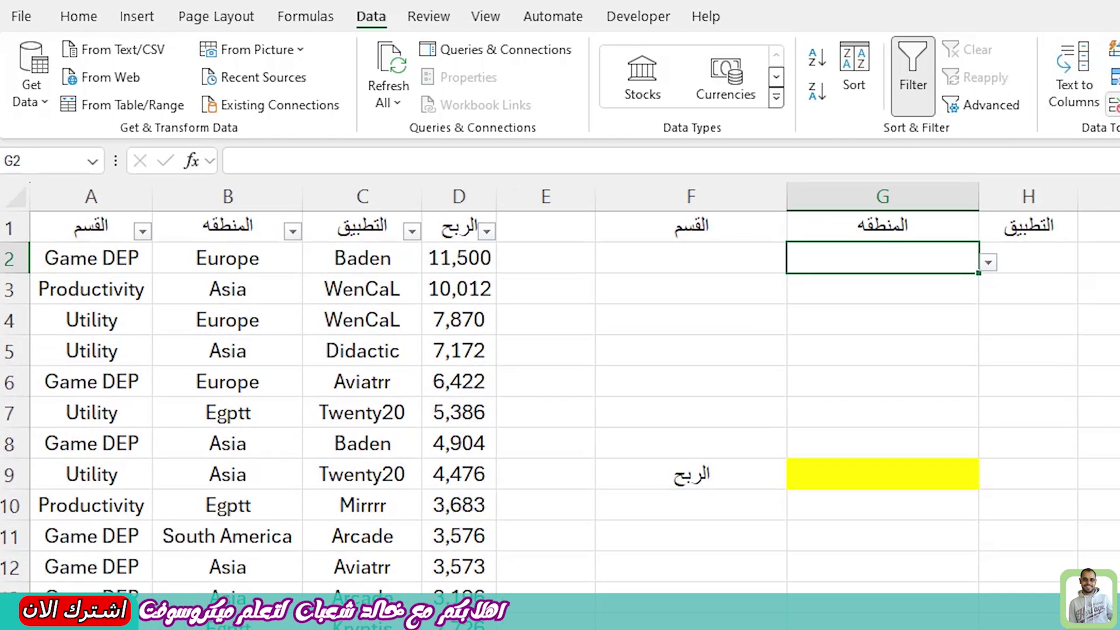
{"action": "left_click", "coordinate": [908, 481]}
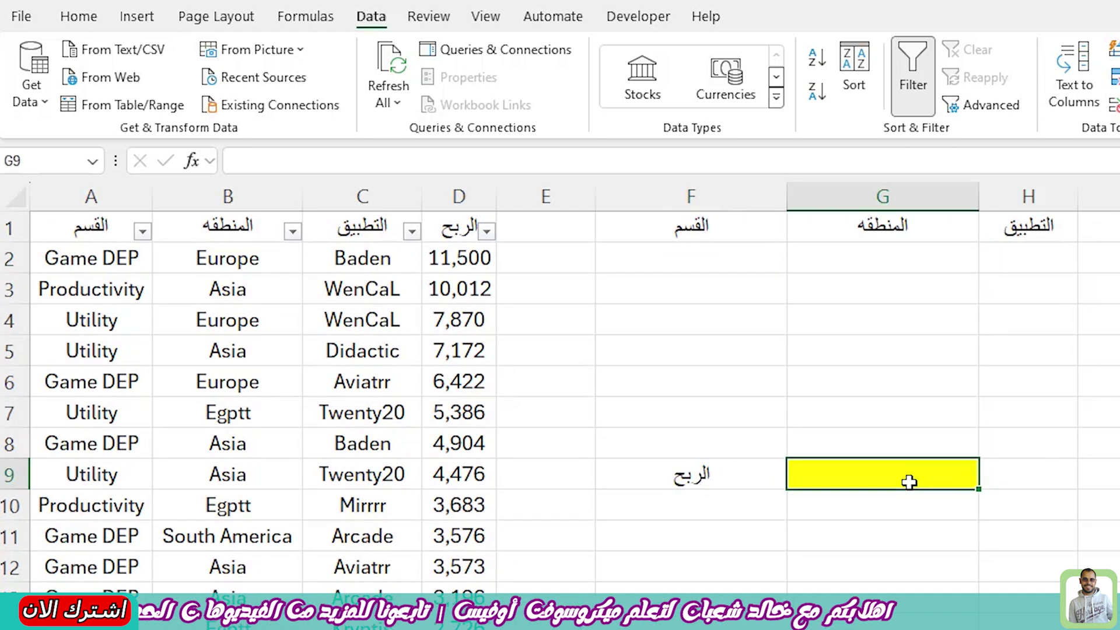
{"action": "type", "text": "=sum"}
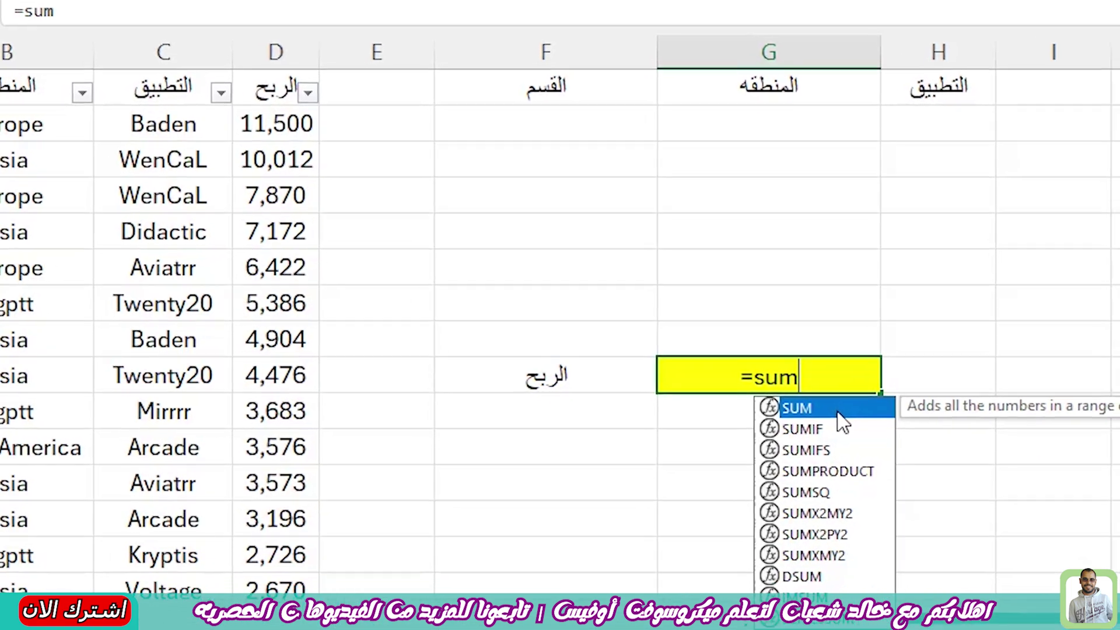
{"action": "left_click", "coordinate": [913, 519]}
{"action": "left_click", "coordinate": [721, 320]}
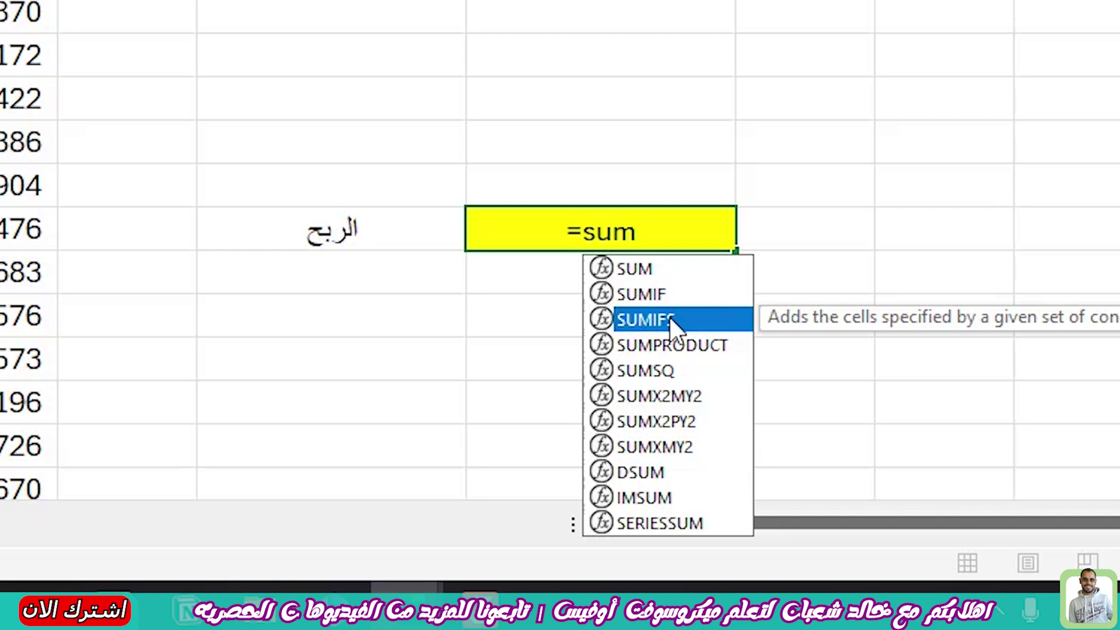
{"action": "double_click", "coordinate": [669, 317]}
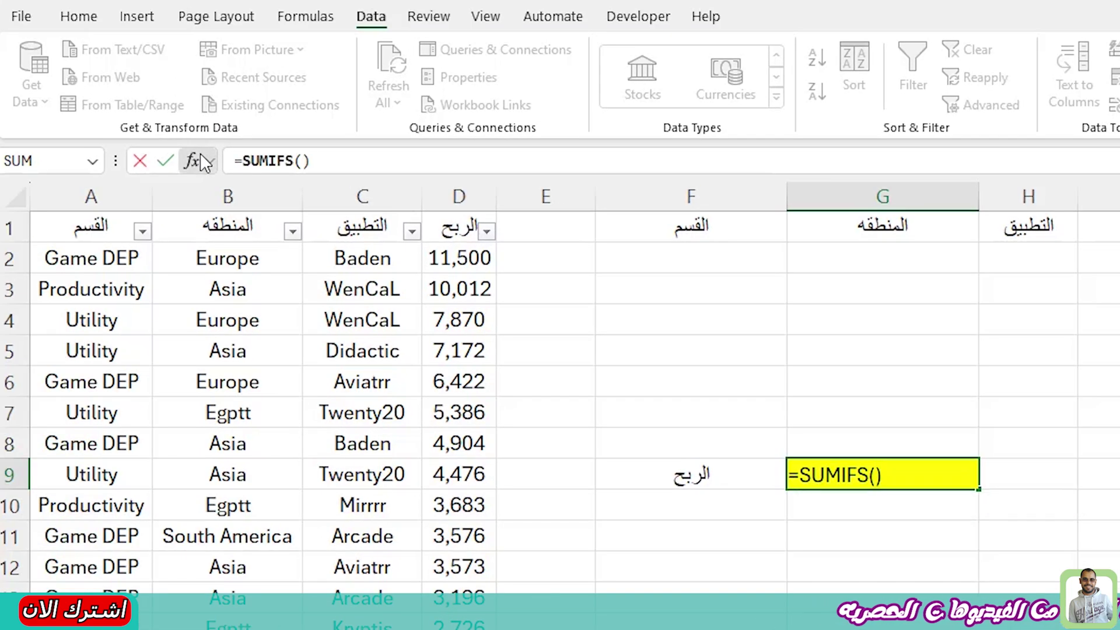
Step: Complete G9 as =SUMIFS(D:D,A:A,F2): sum range D:D, criteria range A:A, criterion F2
{"action": "left_click", "coordinate": [193, 161]}
{"action": "left_click_drag", "start_coordinate": [1007, 347], "coordinate": [1024, 309]}
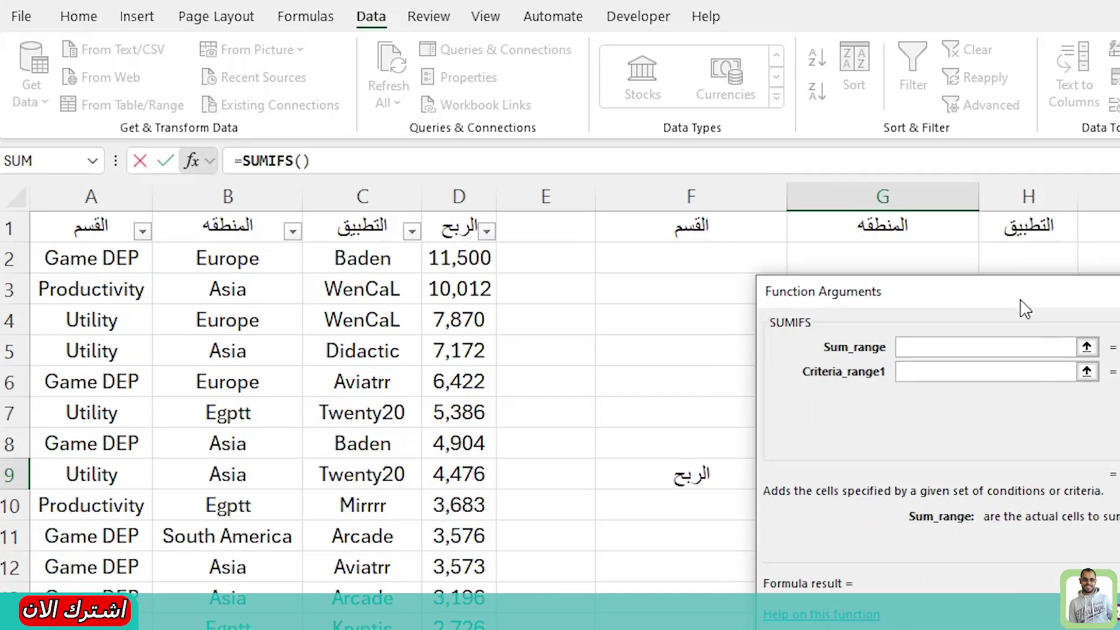
{"action": "left_click", "coordinate": [941, 368]}
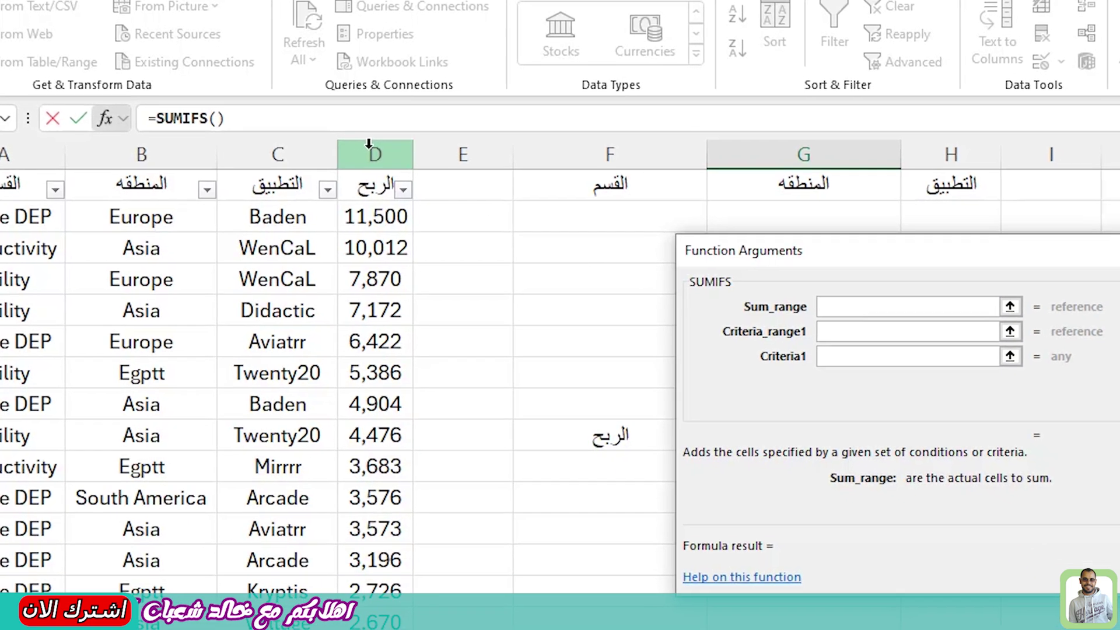
{"action": "left_click", "coordinate": [459, 197]}
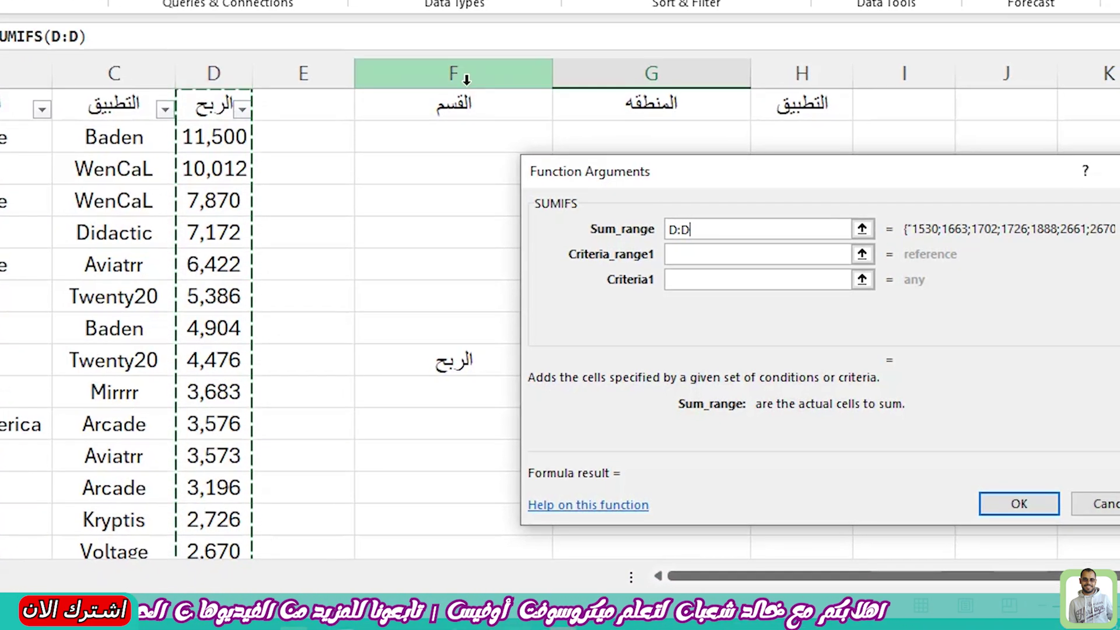
{"action": "left_click", "coordinate": [700, 255]}
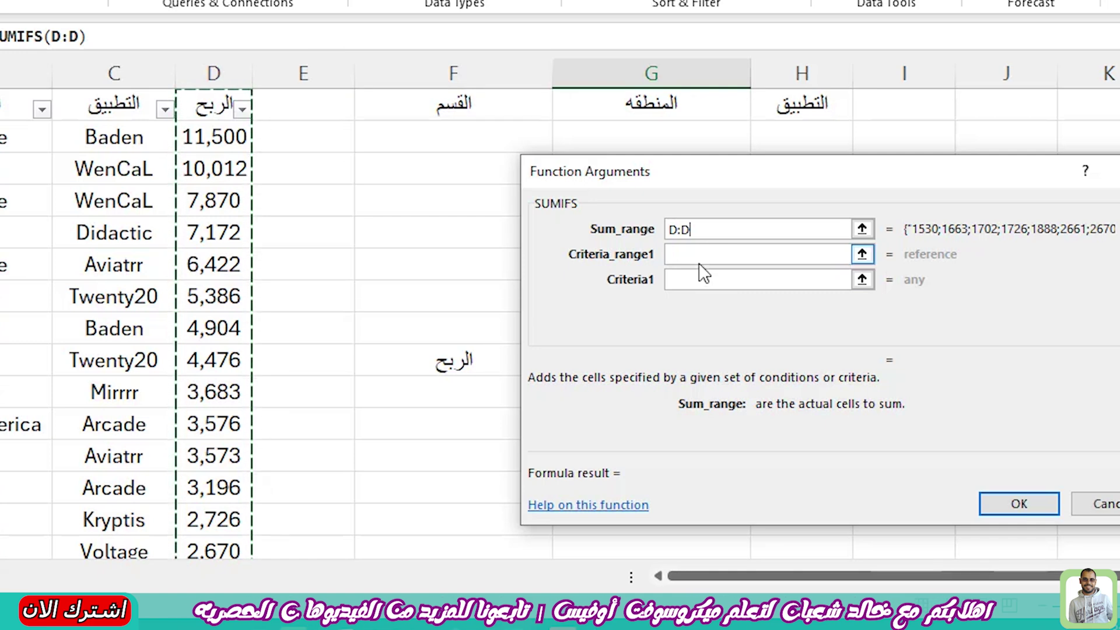
{"action": "left_click", "coordinate": [700, 256]}
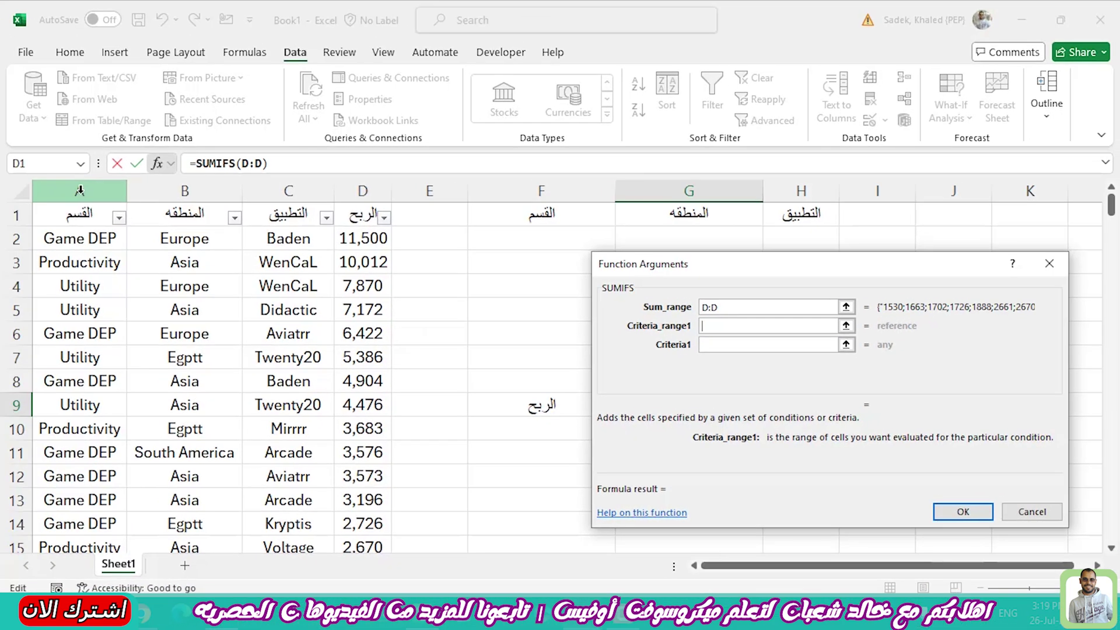
{"action": "left_click", "coordinate": [80, 190]}
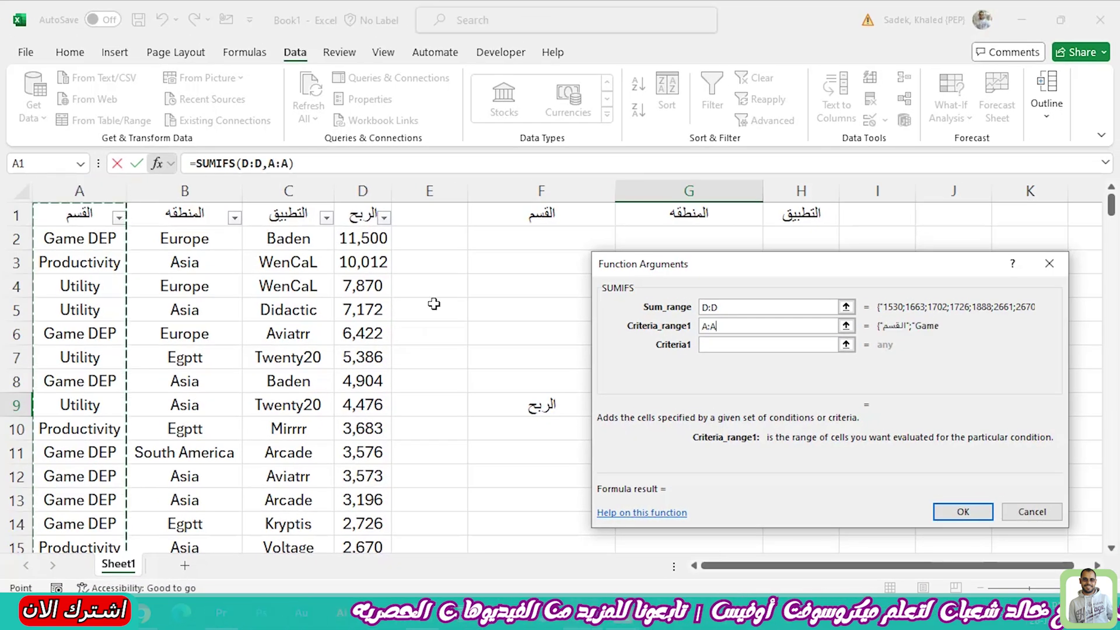
{"action": "left_click", "coordinate": [716, 344]}
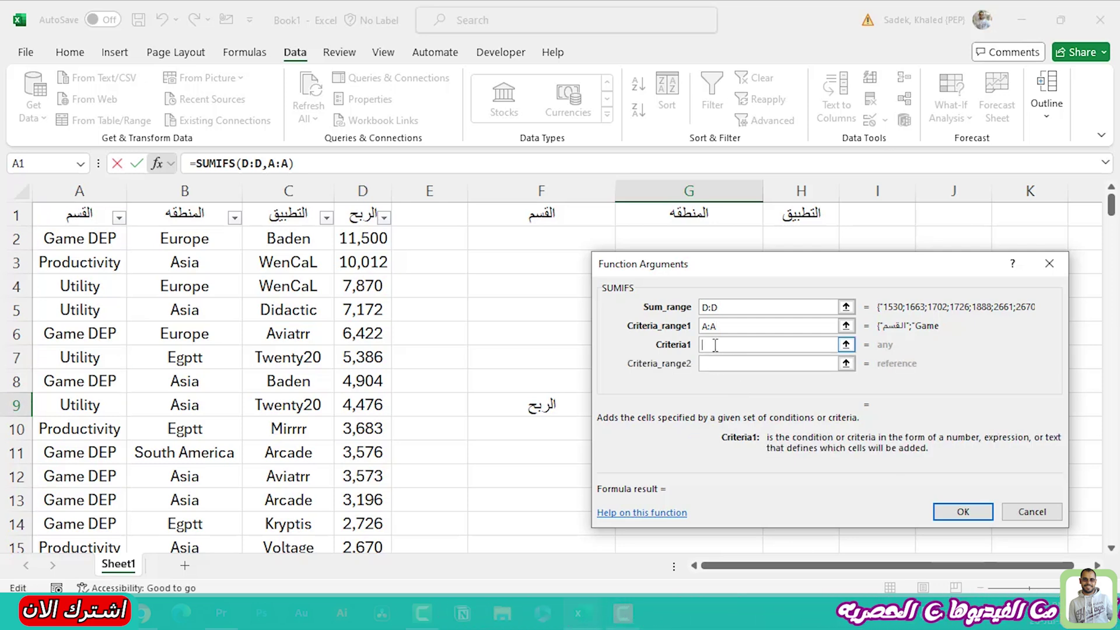
{"action": "left_click", "coordinate": [527, 241]}
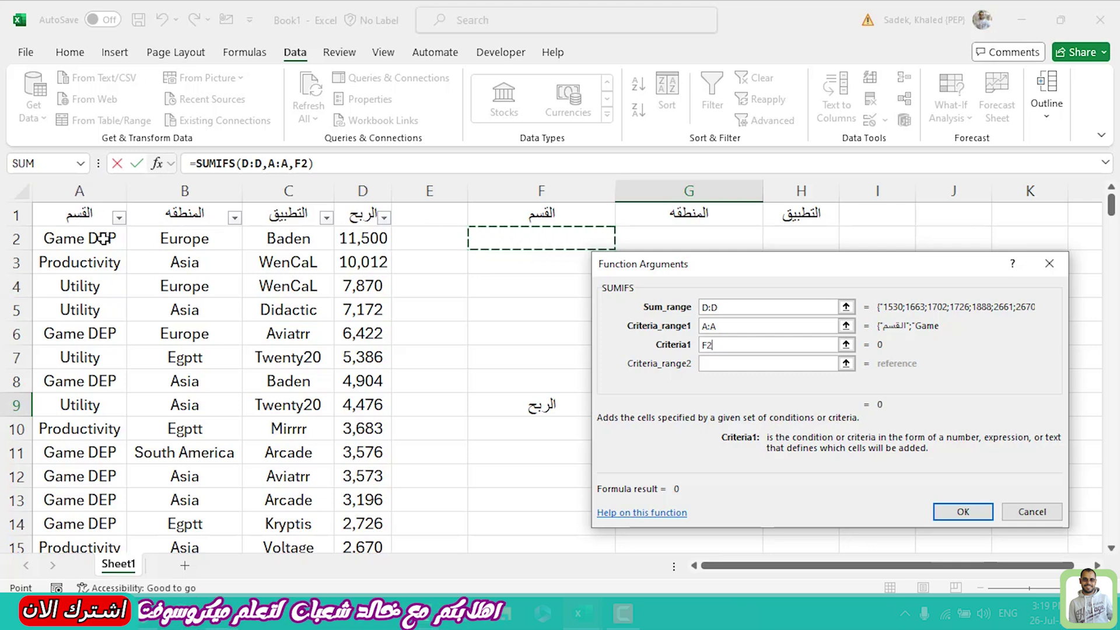
{"action": "left_click_drag", "start_coordinate": [753, 265], "coordinate": [517, 183]}
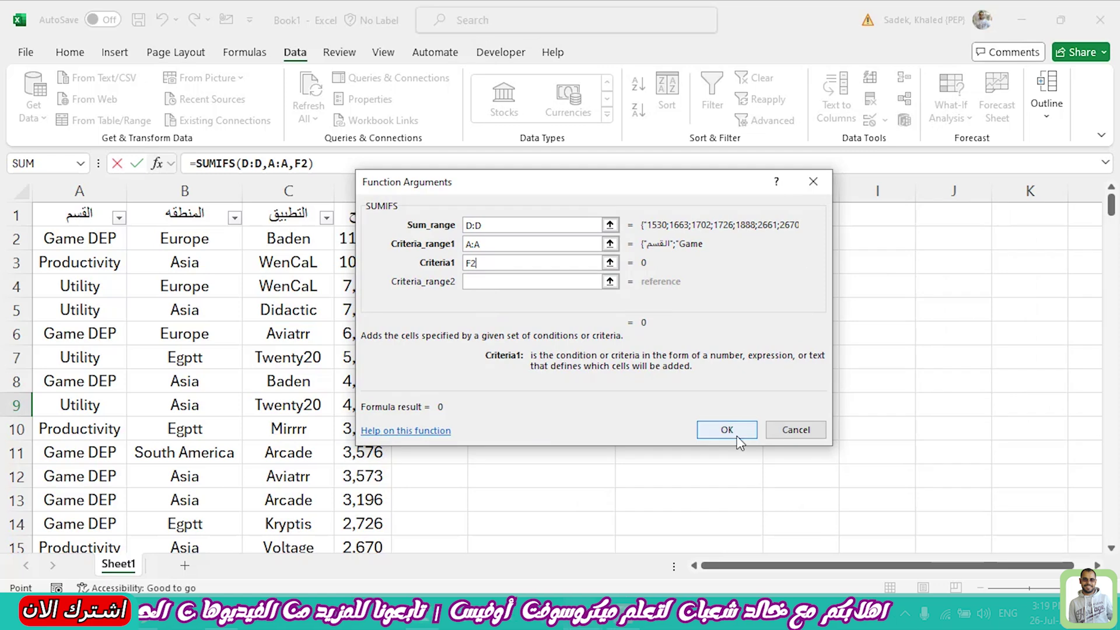
{"action": "left_click", "coordinate": [736, 435]}
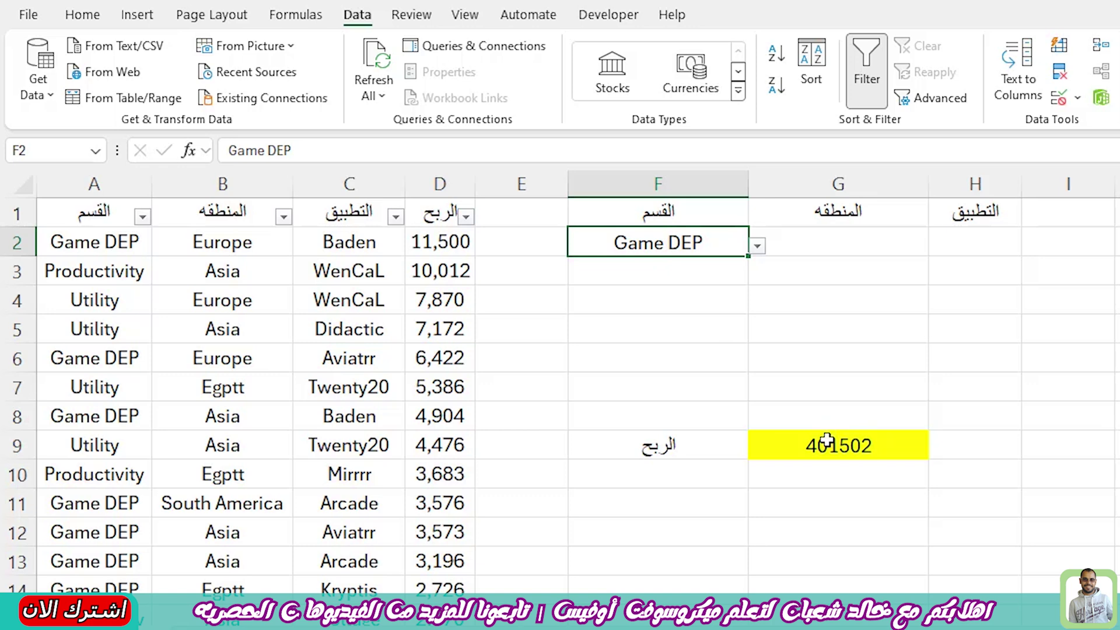
Step: Choose Asia from the region dropdown in G2
{"action": "left_click", "coordinate": [827, 440]}
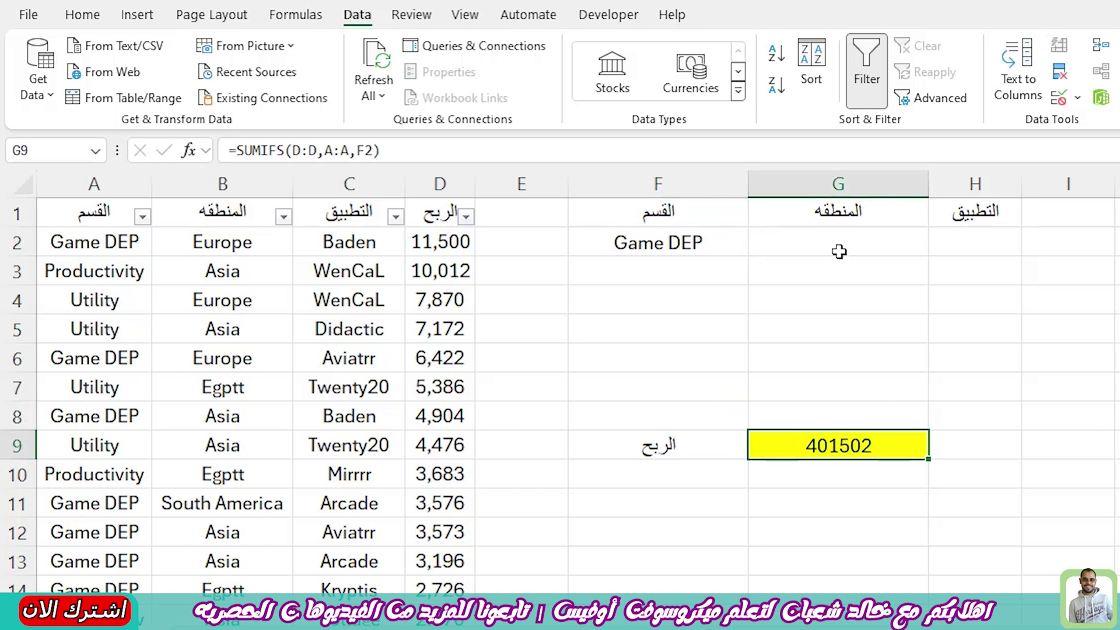
{"action": "left_click", "coordinate": [122, 239]}
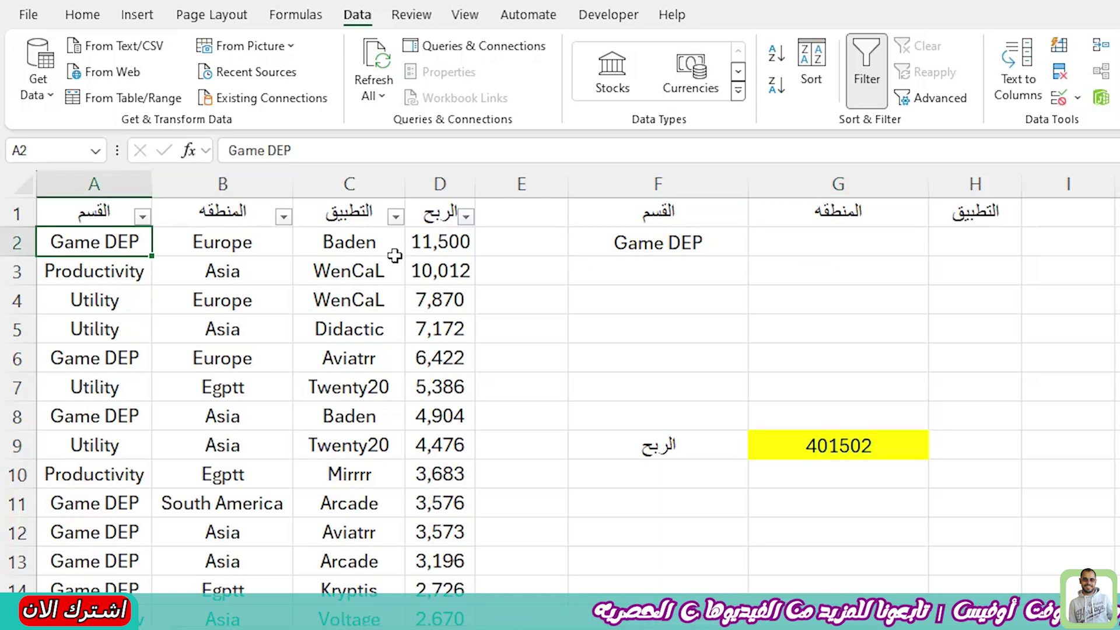
{"action": "left_click", "coordinate": [253, 181]}
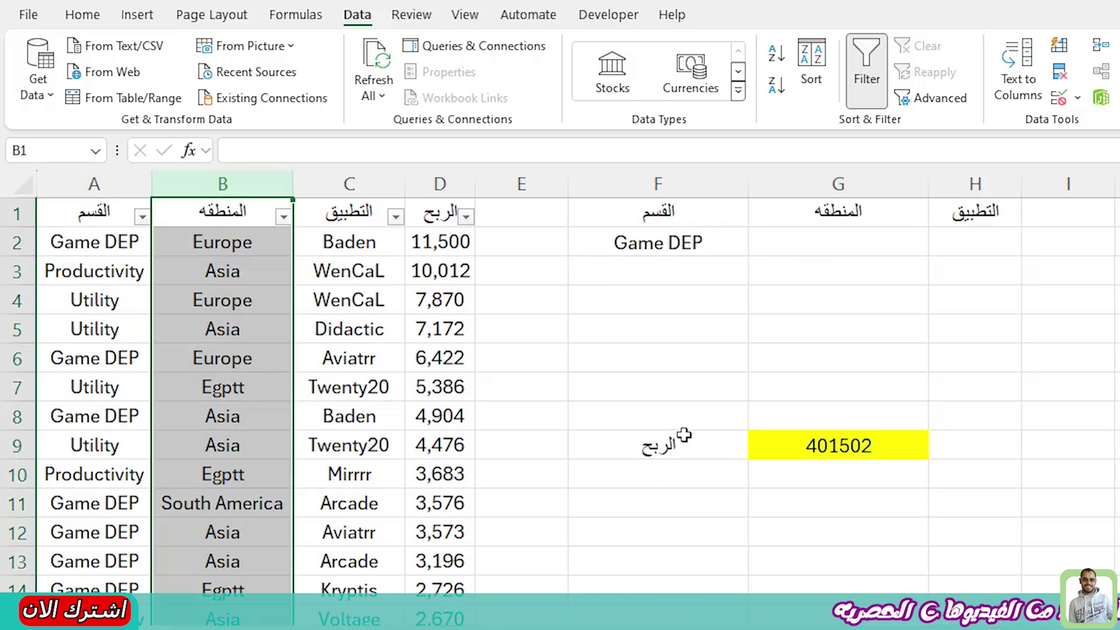
{"action": "left_click", "coordinate": [775, 251]}
{"action": "left_click", "coordinate": [937, 245]}
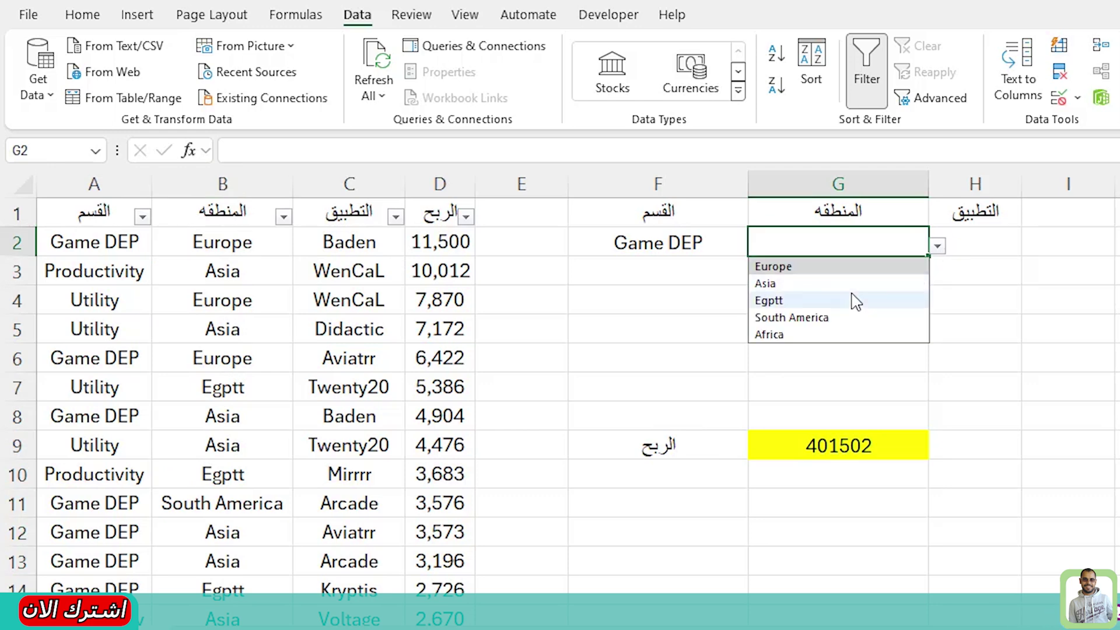
{"action": "left_click", "coordinate": [827, 286]}
Step: Reopen the SUMIFS Function Arguments for yellow cell G9
{"action": "left_click", "coordinate": [850, 445]}
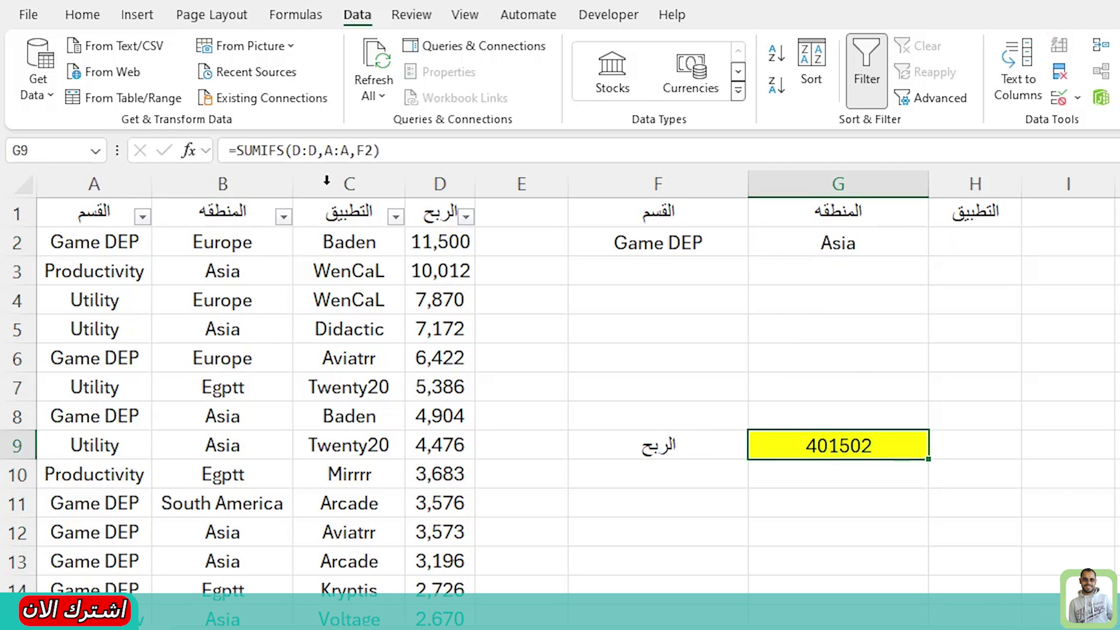
{"action": "key", "text": "F2"}
{"action": "left_click", "coordinate": [188, 151]}
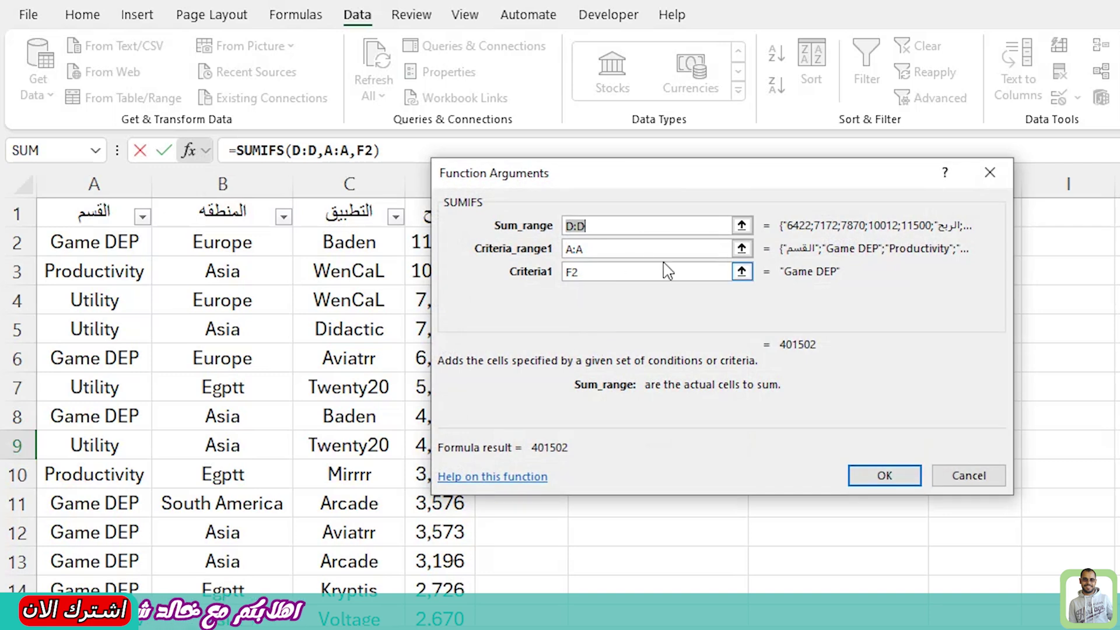
Step: Add Criteria_range2 B:B and Criteria2 G2 to G9's SUMIFS, giving 173652
{"action": "left_click", "coordinate": [584, 295]}
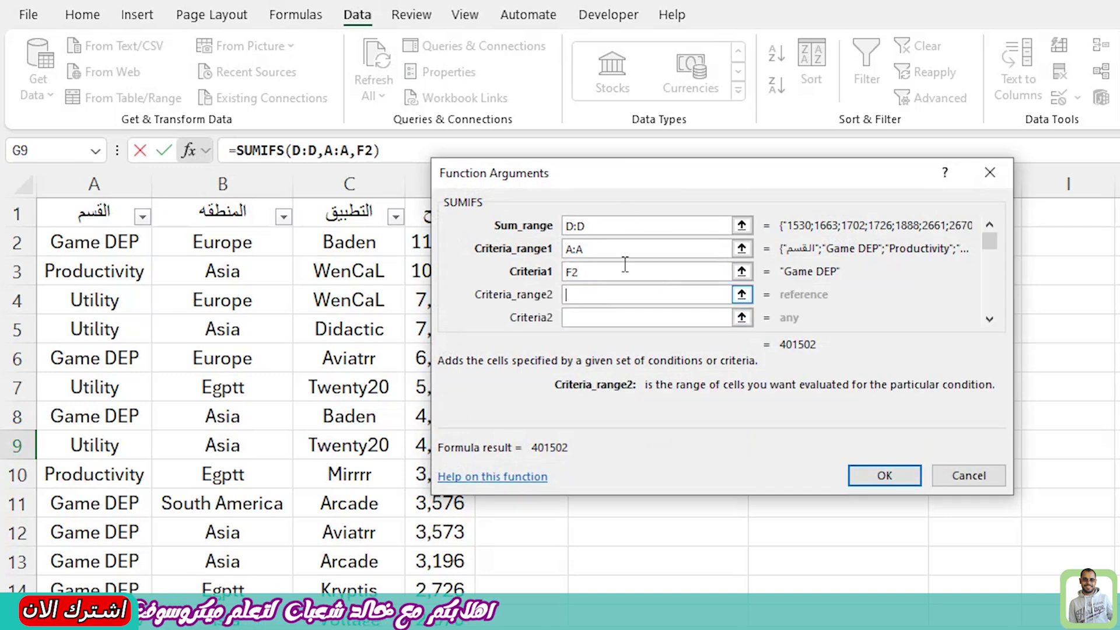
{"action": "left_click_drag", "start_coordinate": [627, 186], "coordinate": [791, 233]}
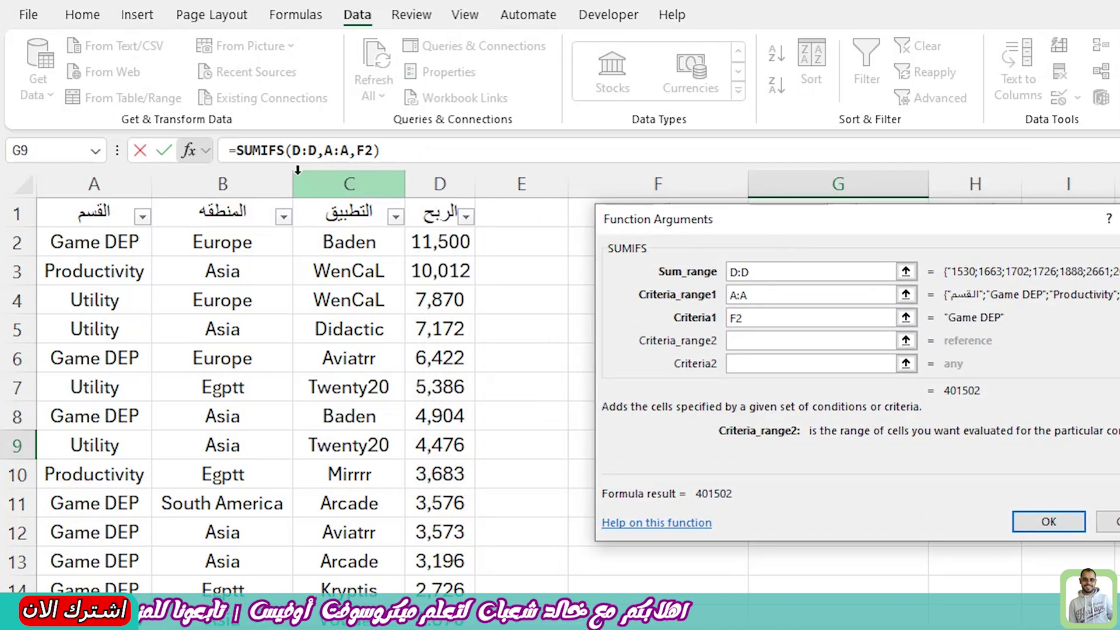
{"action": "left_click", "coordinate": [257, 181]}
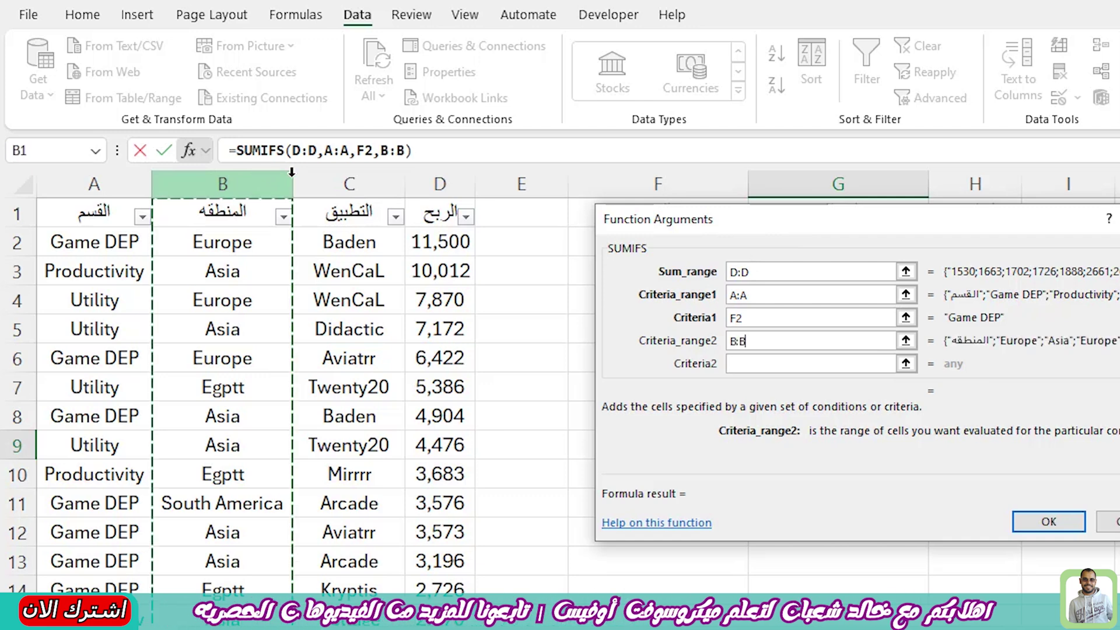
{"action": "left_click", "coordinate": [554, 437]}
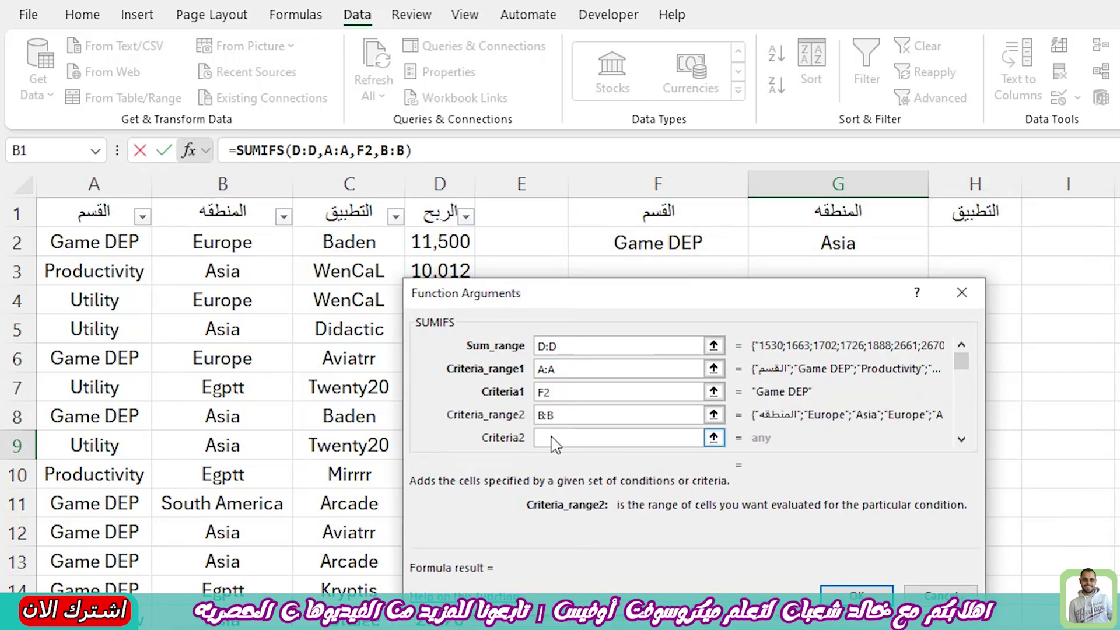
{"action": "left_click", "coordinate": [872, 243]}
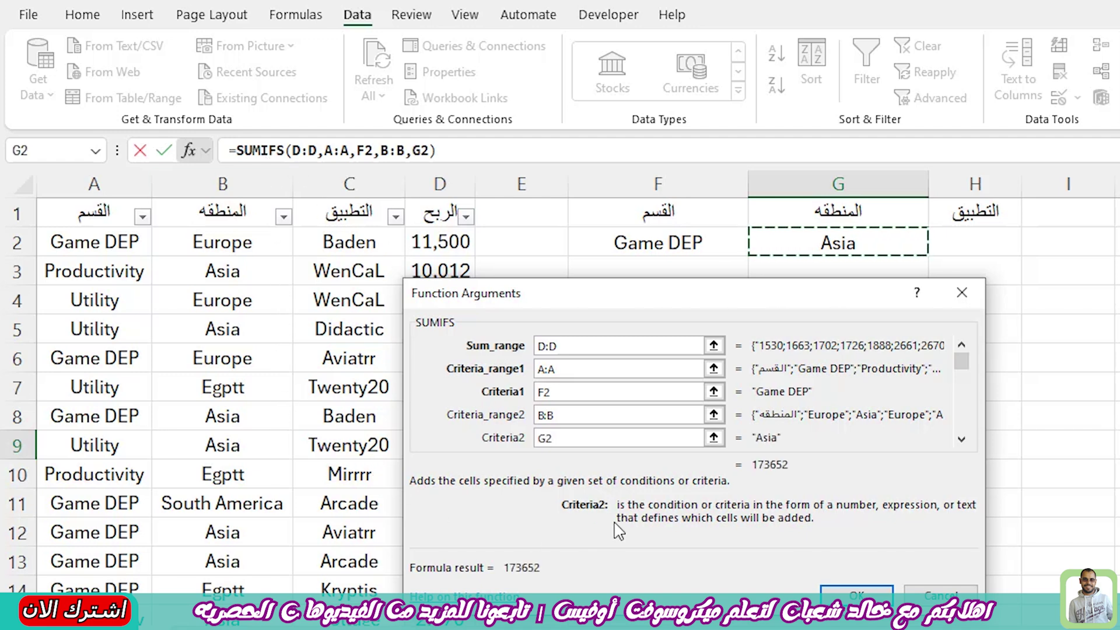
{"action": "left_click", "coordinate": [856, 593]}
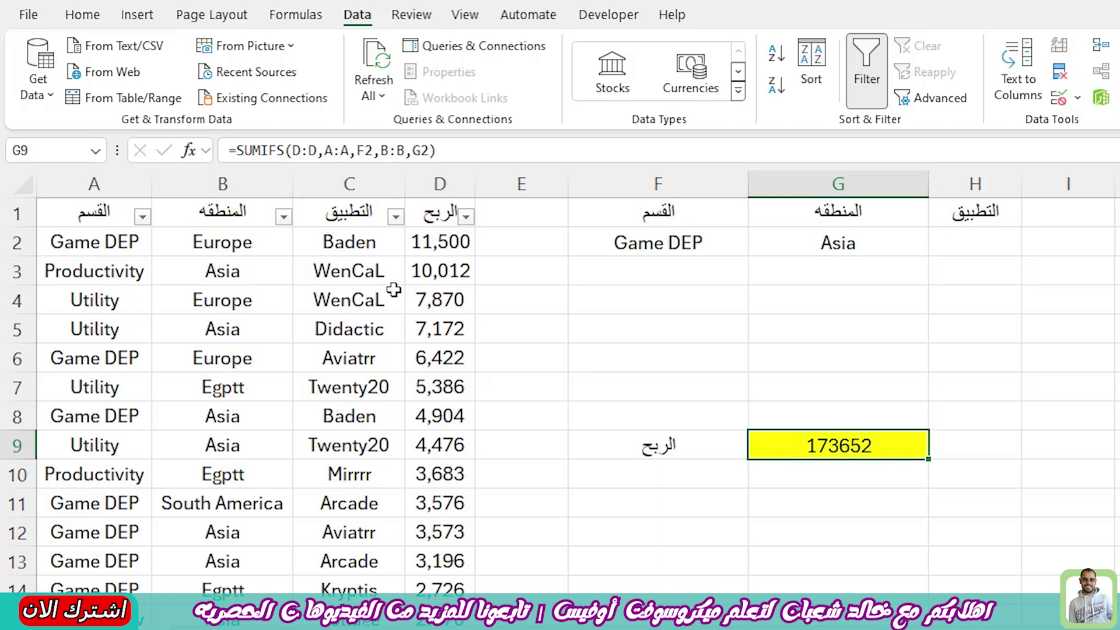
{"action": "left_click", "coordinate": [975, 242]}
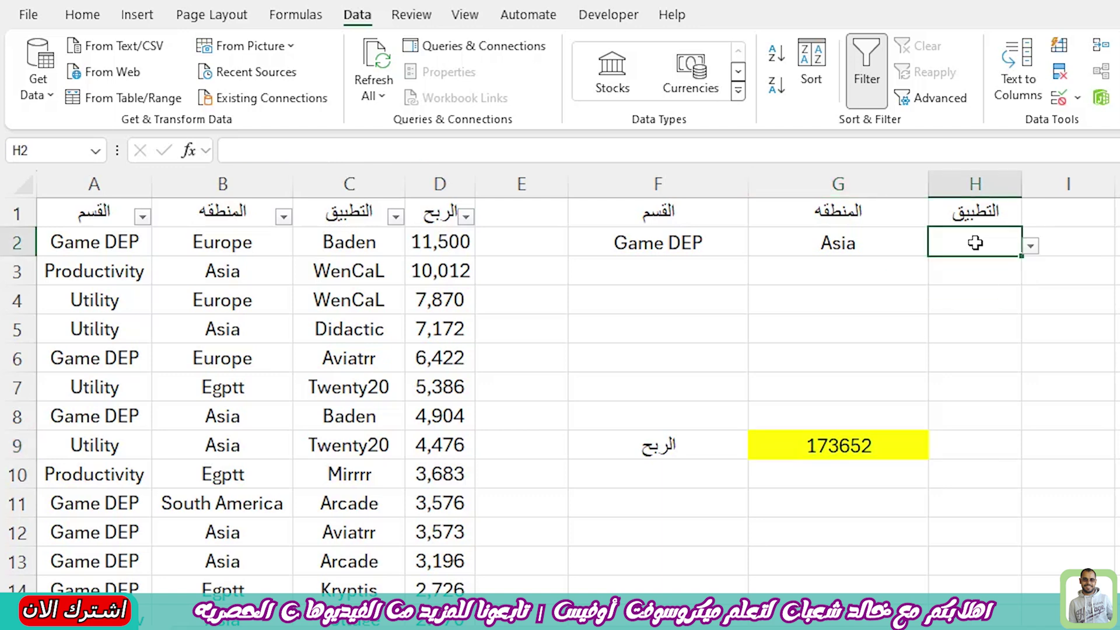
Step: Pick WenCaL as the app in H2 and reopen G9's SUMIFS arguments
{"action": "left_click", "coordinate": [1031, 249]}
{"action": "left_click", "coordinate": [971, 281]}
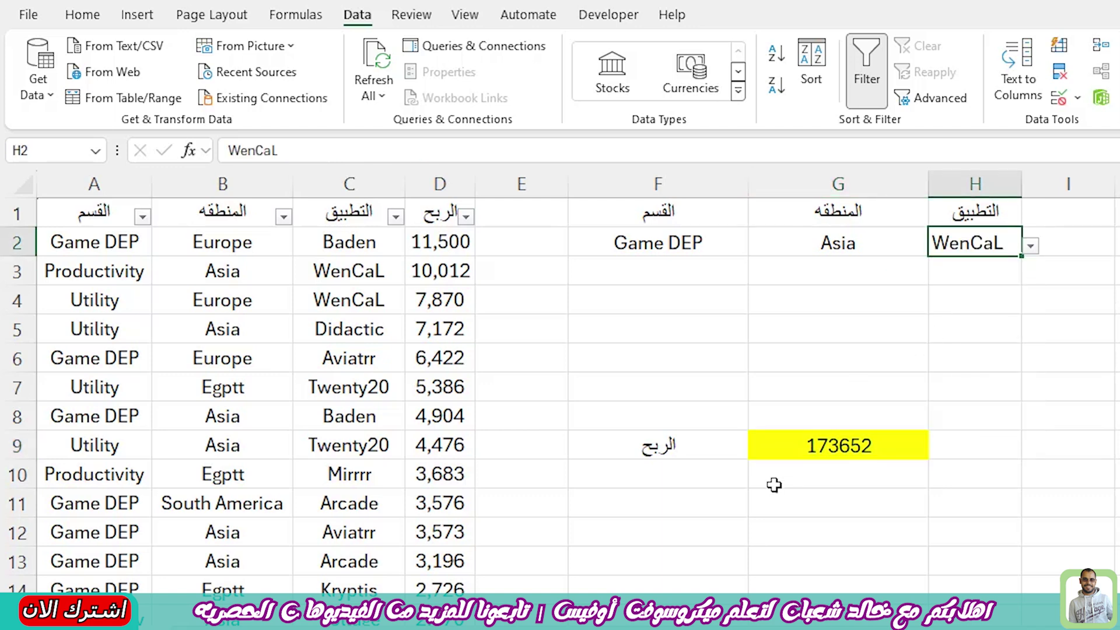
{"action": "left_click", "coordinate": [834, 452]}
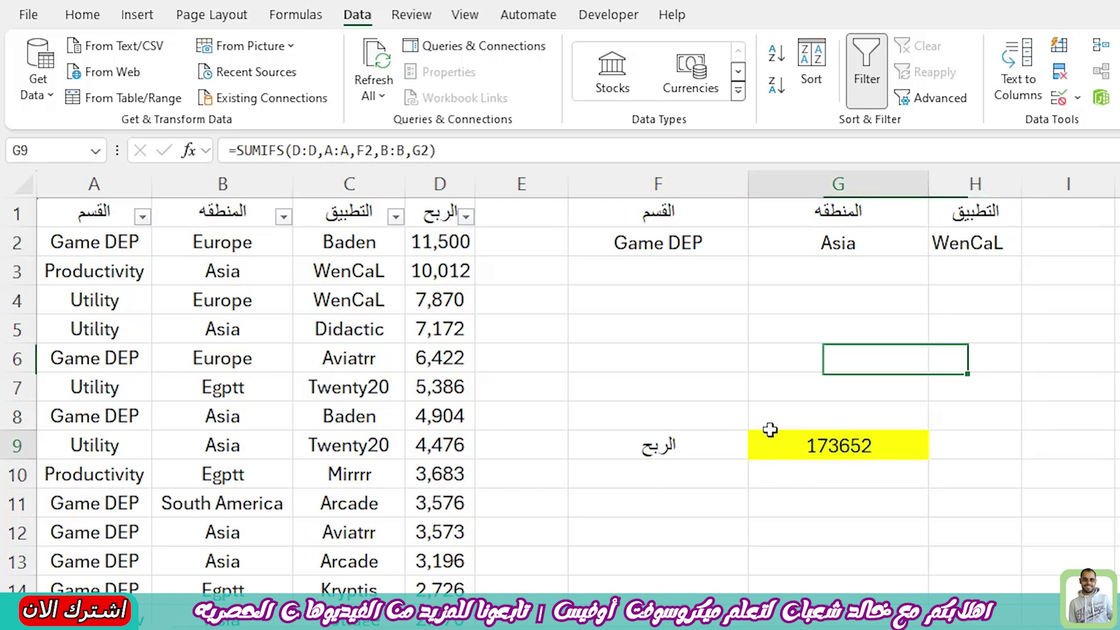
{"action": "left_click", "coordinate": [187, 150]}
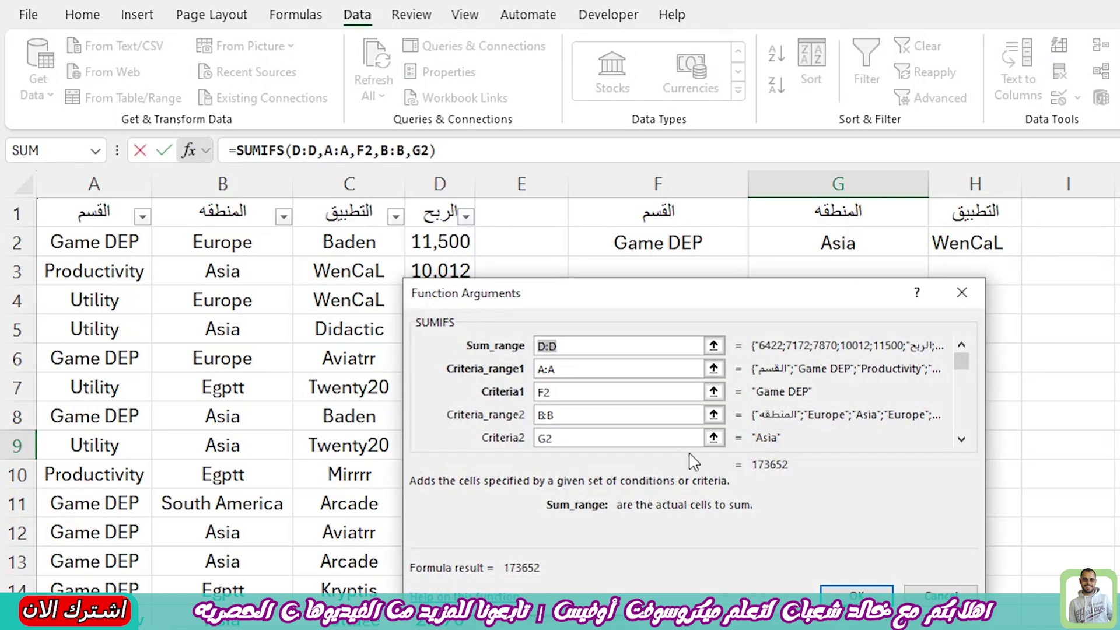
Step: Add Criteria_range3 C:C and Criteria3 H2 to the SUMIFS, giving 20024
{"action": "left_click", "coordinate": [661, 439]}
{"action": "key", "text": "Tab"}
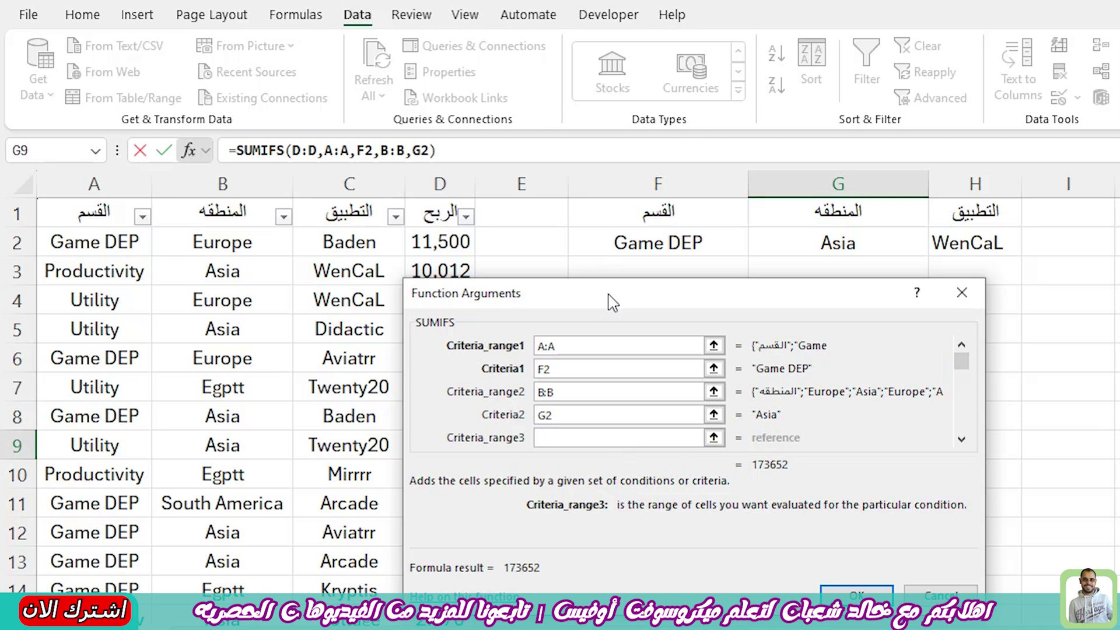
{"action": "left_click_drag", "start_coordinate": [609, 295], "coordinate": [785, 261]}
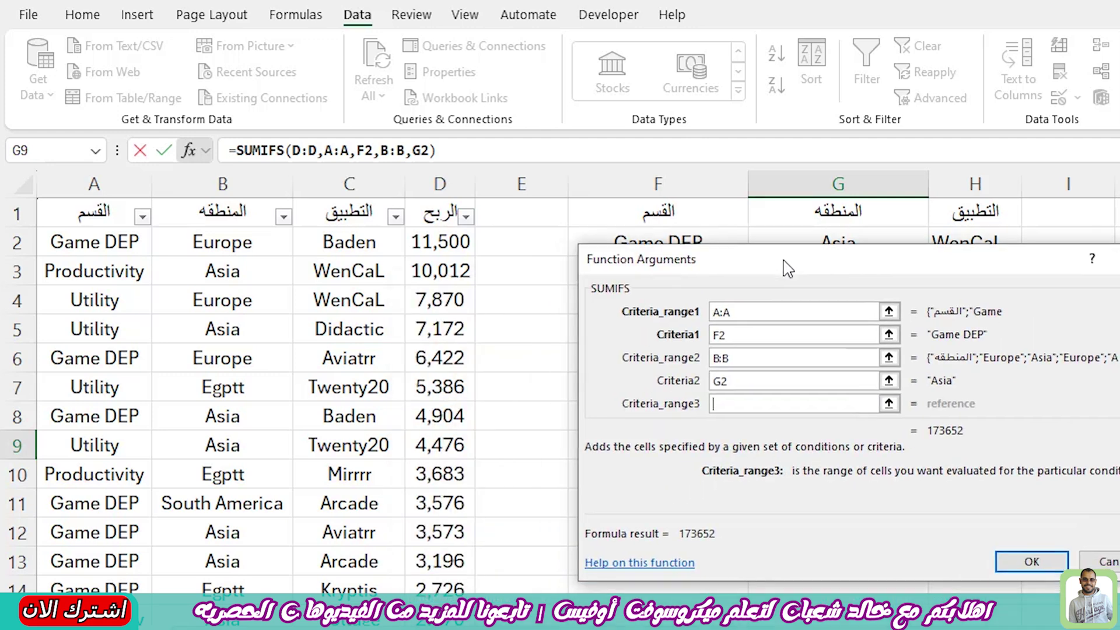
{"action": "left_click", "coordinate": [368, 175]}
{"action": "key", "text": "Tab"}
{"action": "left_click_drag", "start_coordinate": [968, 275], "coordinate": [953, 346]}
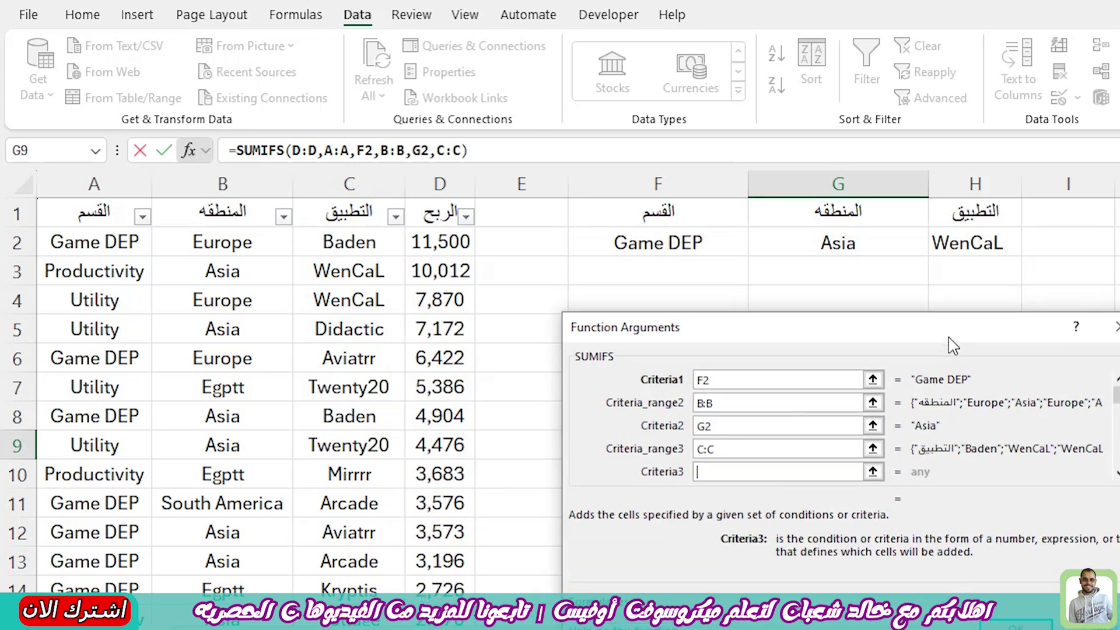
{"action": "left_click", "coordinate": [965, 239]}
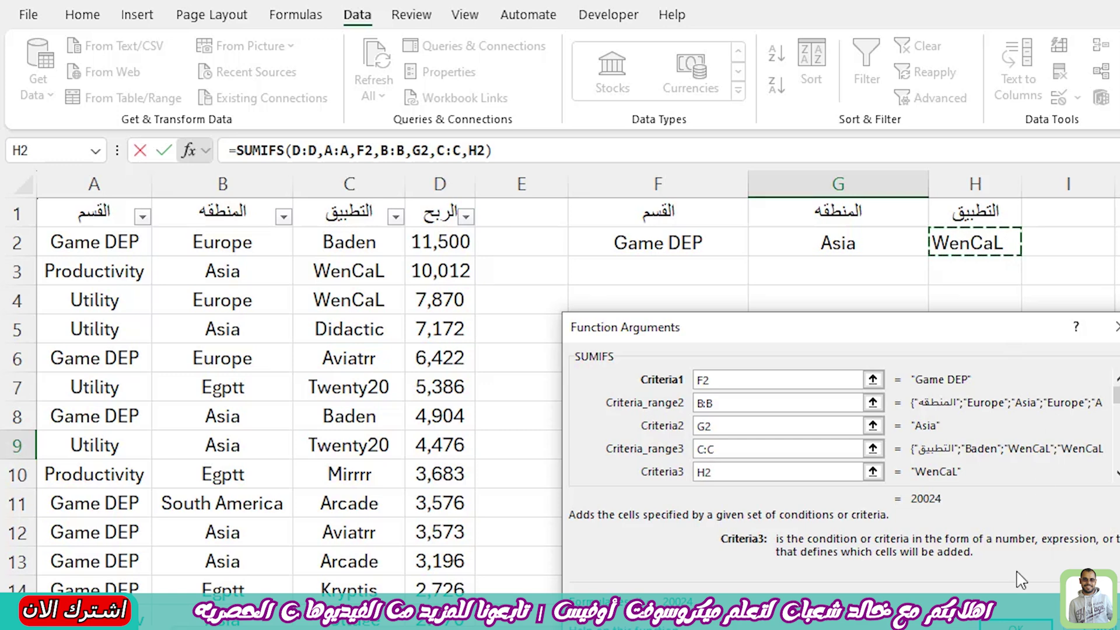
{"action": "key", "text": "Return"}
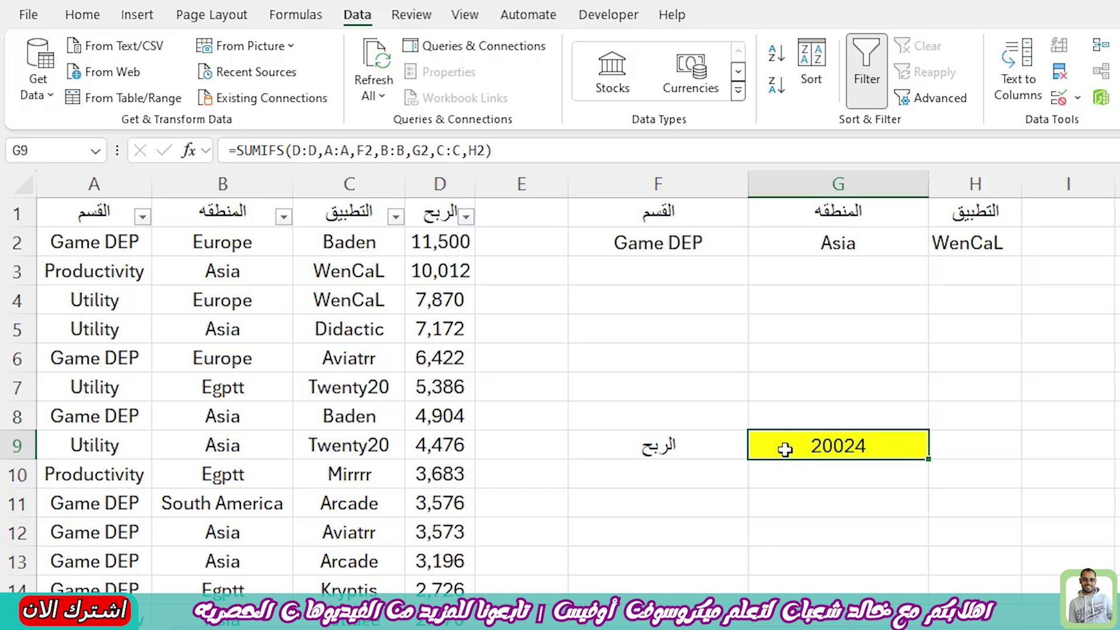
{"action": "left_click", "coordinate": [956, 242]}
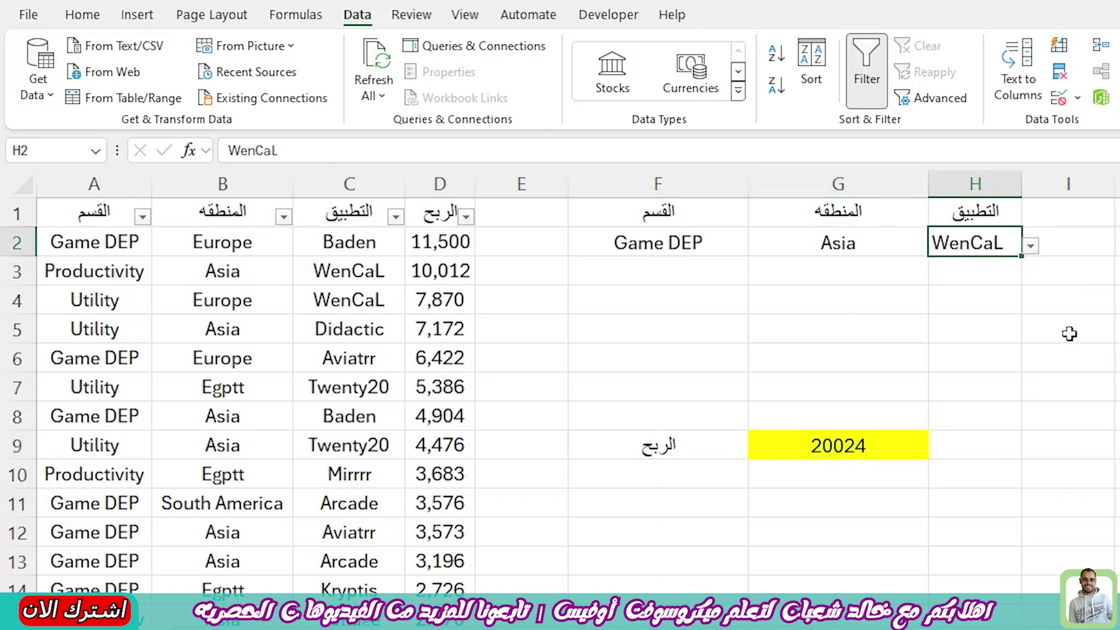
{"action": "key", "text": "Delete"}
{"action": "key", "text": "ctrl+z"}
{"action": "key", "text": "Delete"}
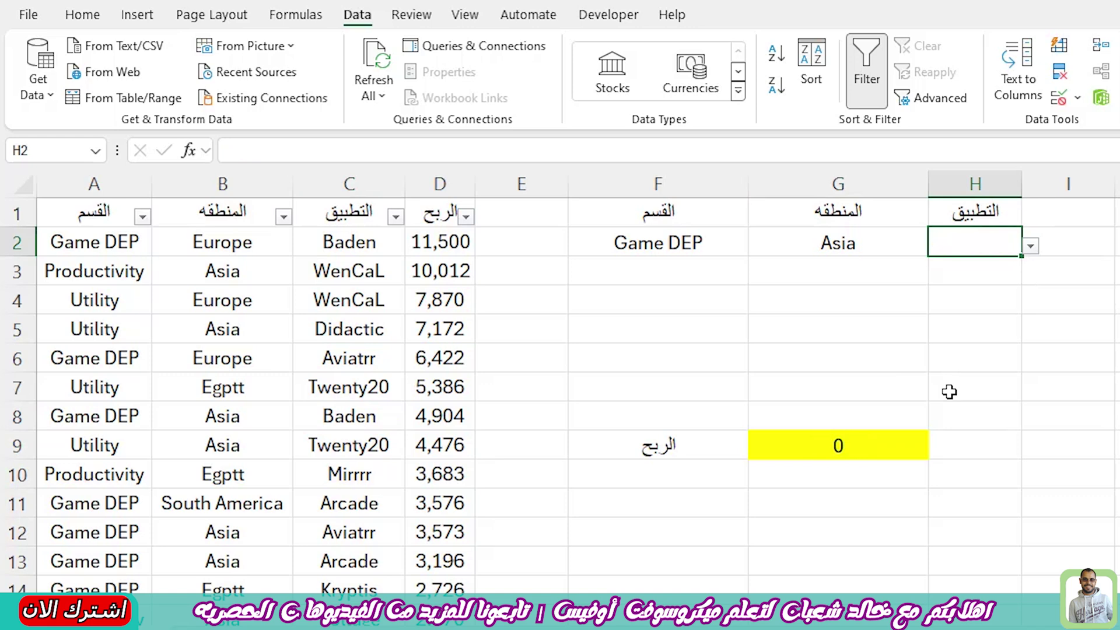
{"action": "left_click", "coordinate": [801, 451]}
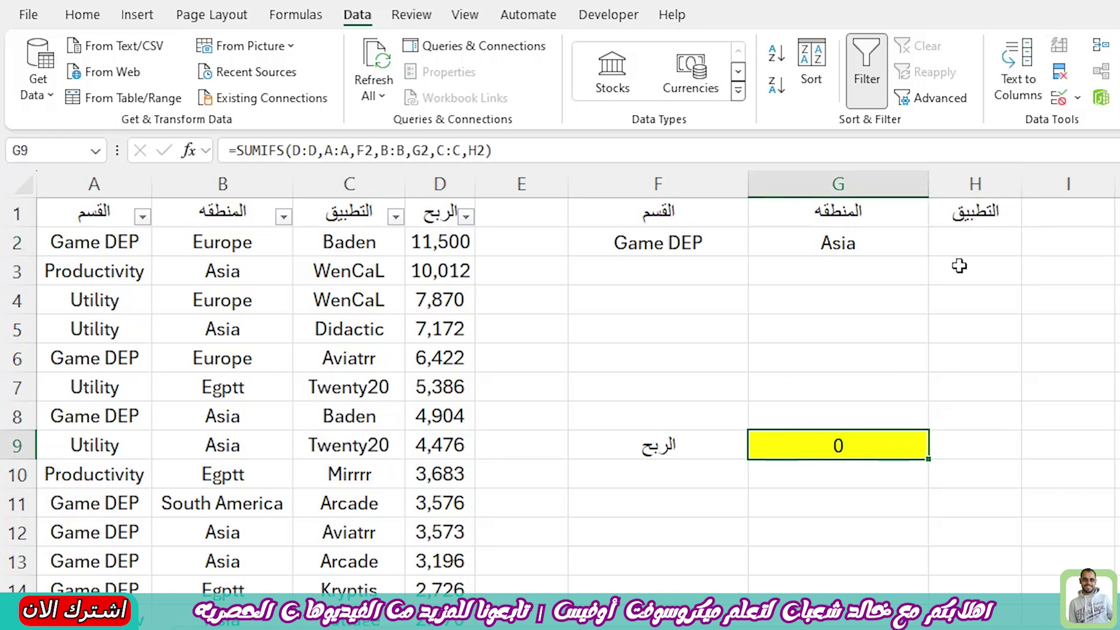
{"action": "key", "text": "ctrl+z"}
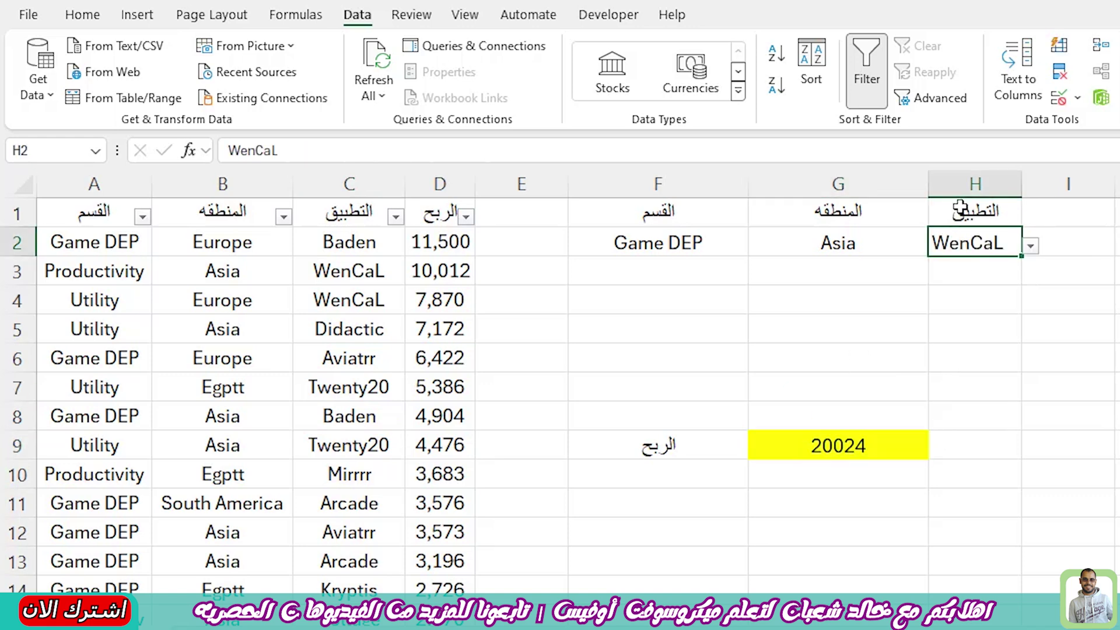
{"action": "left_click_drag", "start_coordinate": [960, 208], "coordinate": [708, 242]}
{"action": "left_click", "coordinate": [708, 243]}
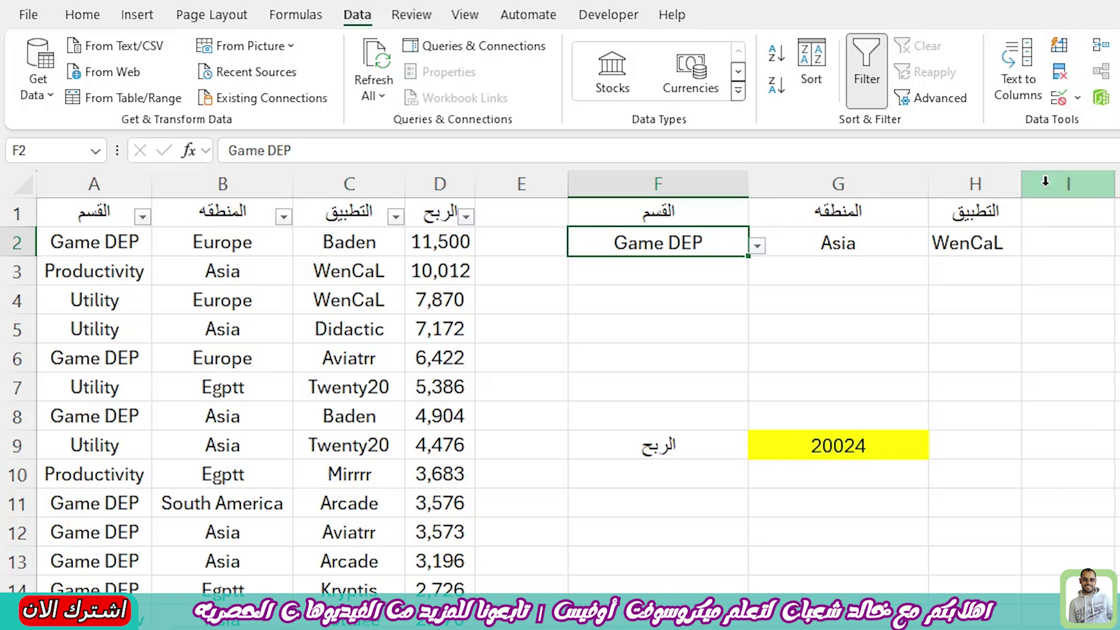
{"action": "left_click", "coordinate": [1069, 184]}
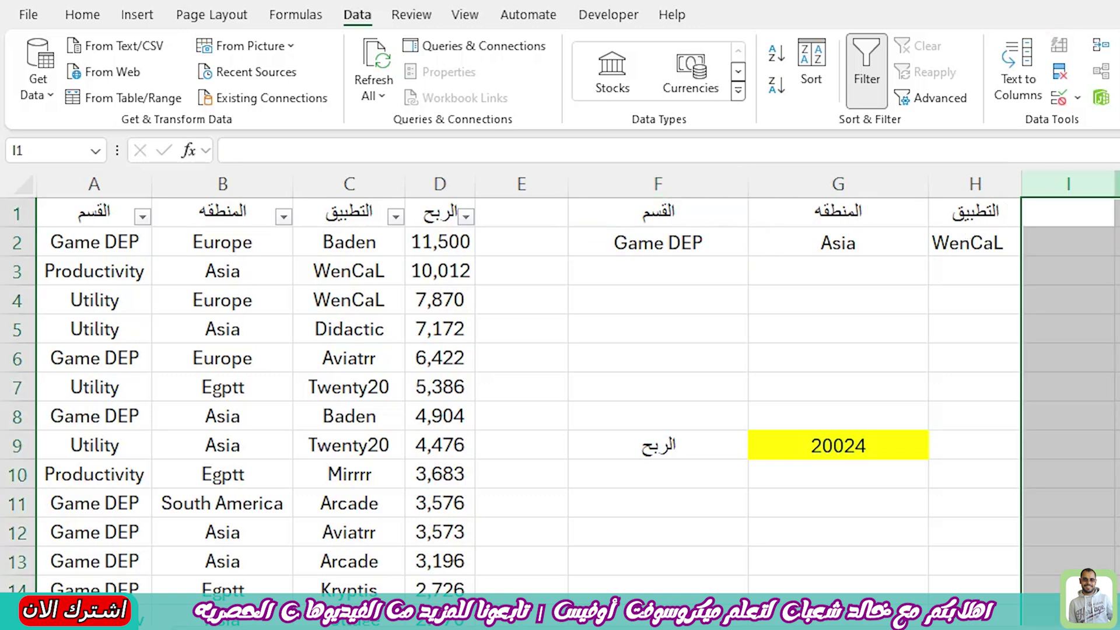